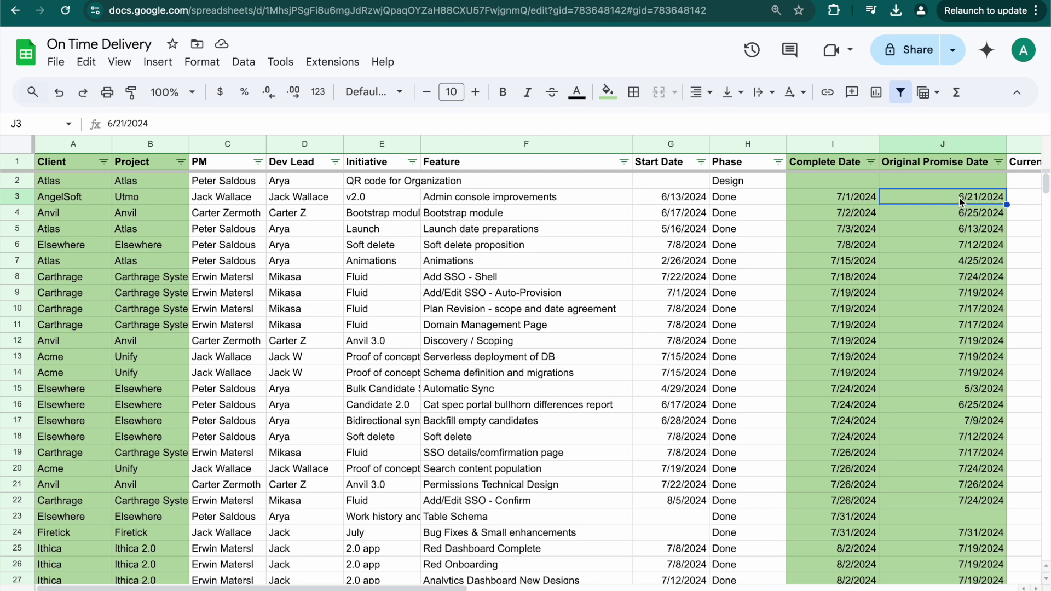
# Step: Examine the client, project, complete date, original promise date and status notes columns in the On Time Delivery spreadsheet
pyautogui.hscroll(10, 838, 202)
pyautogui.click(836, 198)
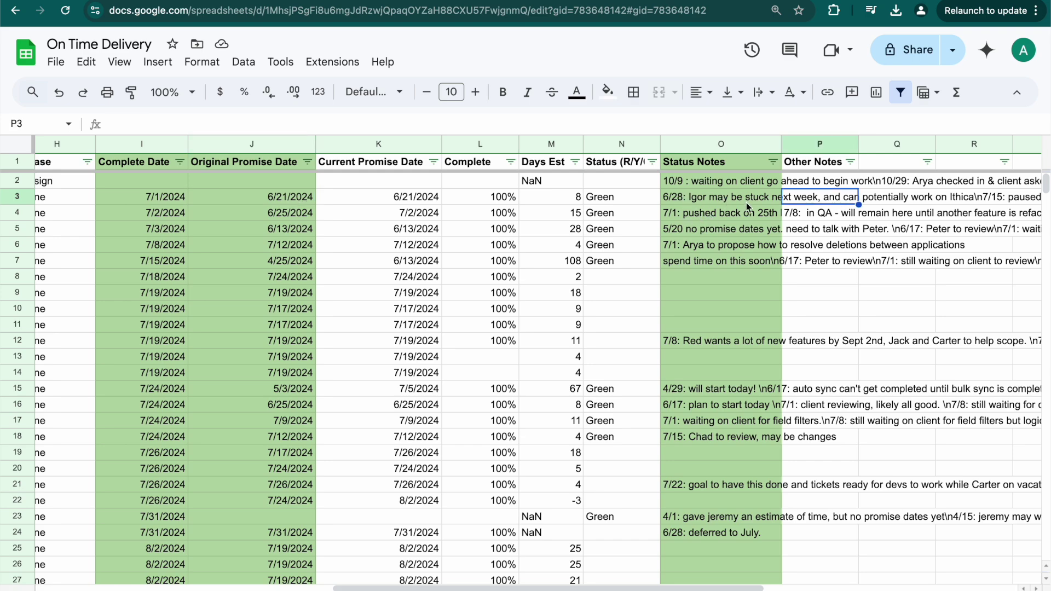
pyautogui.hscroll(-10, 746, 203)
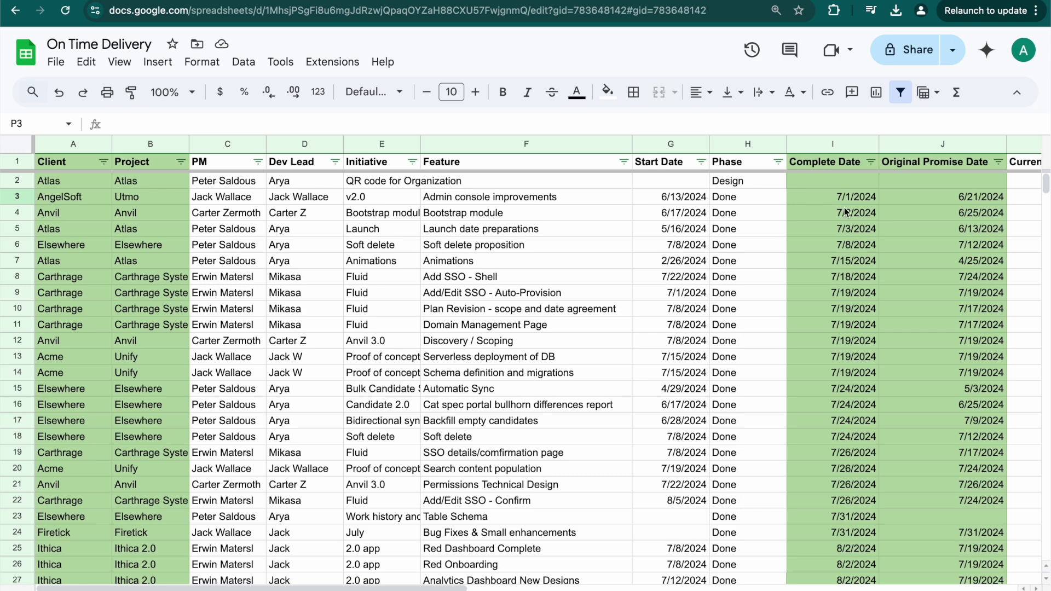
pyautogui.hscroll(10, 845, 210)
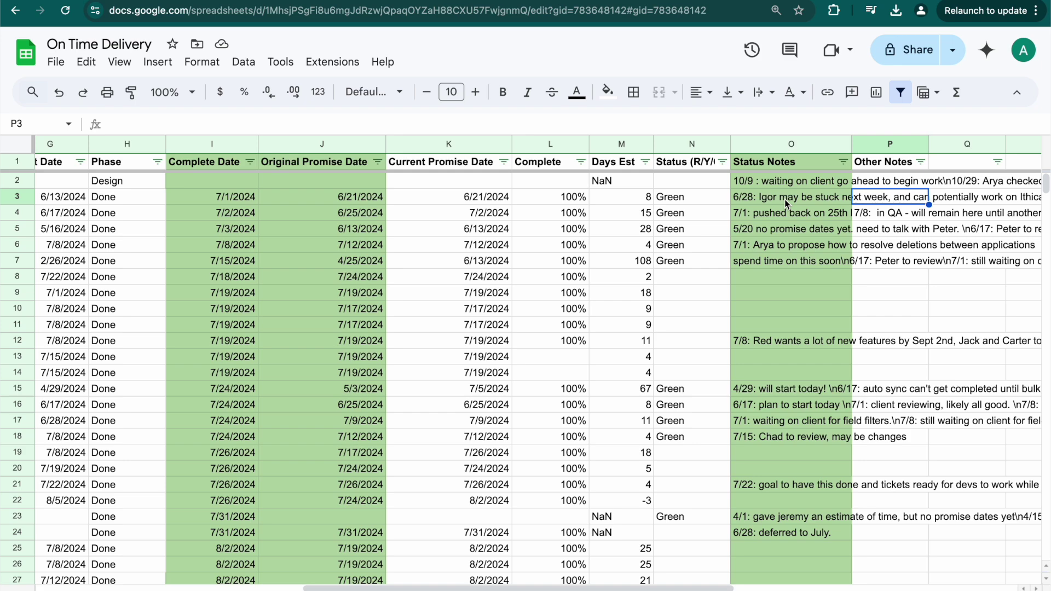
pyautogui.hscroll(-10, 783, 199)
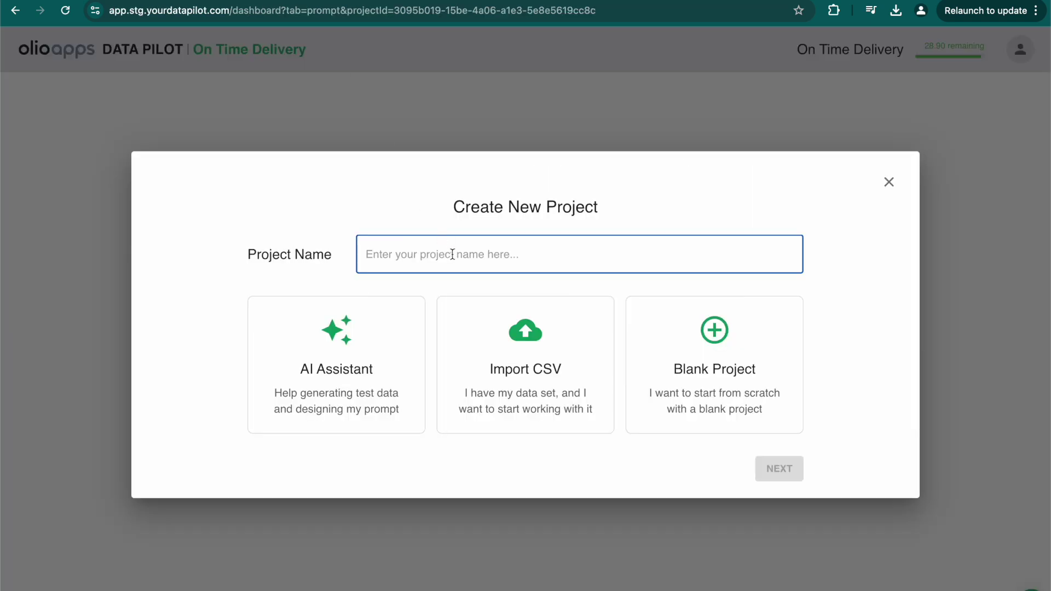
# Step: Switch to Data Pilot and create a blank project named "On Time Delivery"
pyautogui.write('D')
pyautogui.press('BackSpace')
pyautogui.write('On Time Delivery')
pyautogui.click(680, 329)
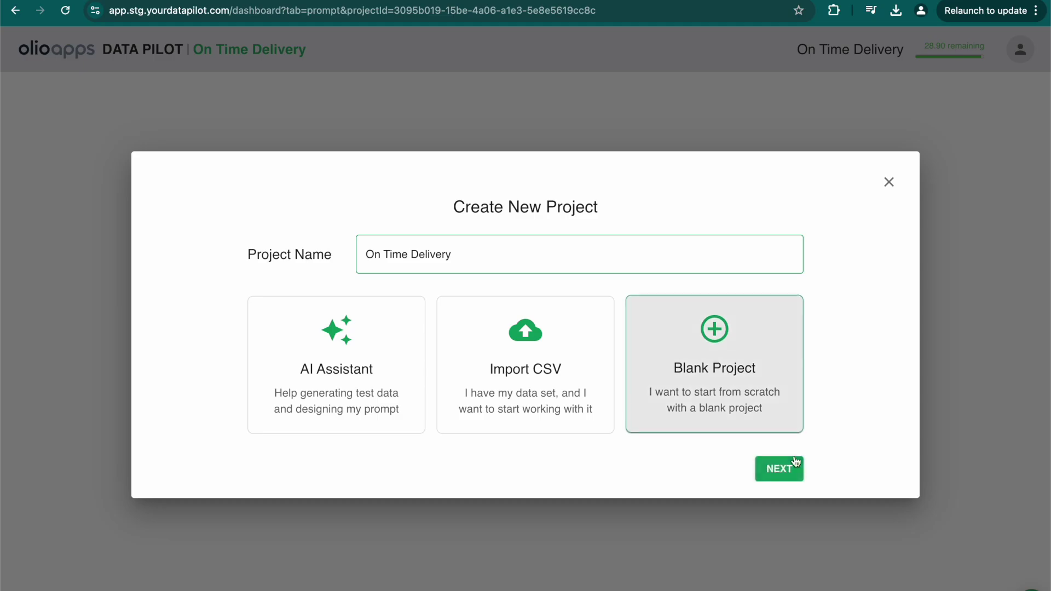
pyautogui.click(798, 474)
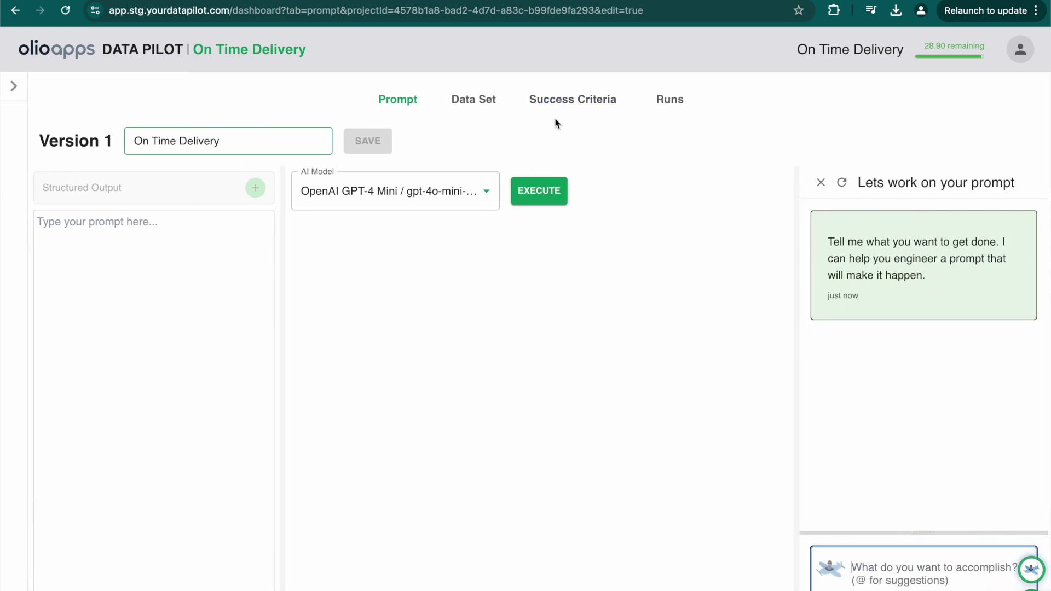
# Step: Add a dataset to the project by uploading the file On Time Delivery 122824.csv
pyautogui.click(472, 104)
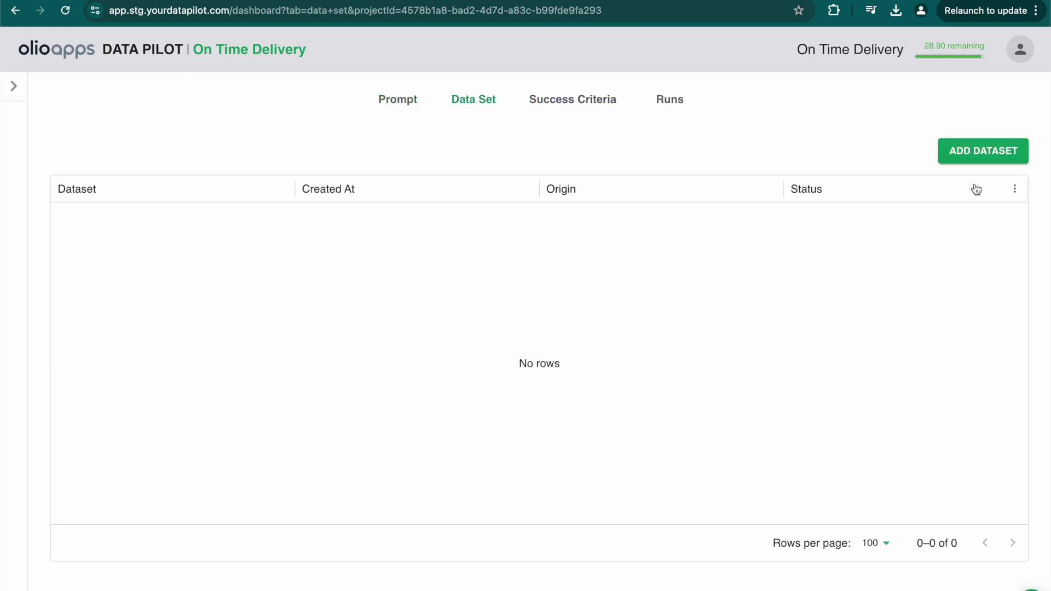
pyautogui.click(1010, 156)
pyautogui.click(585, 290)
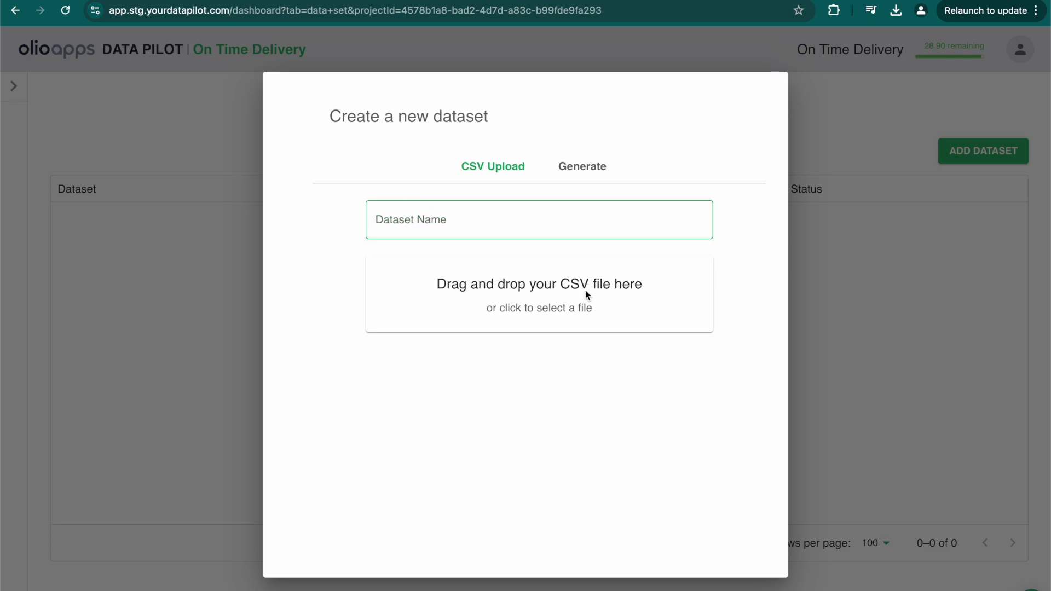
pyautogui.doubleClick(441, 269)
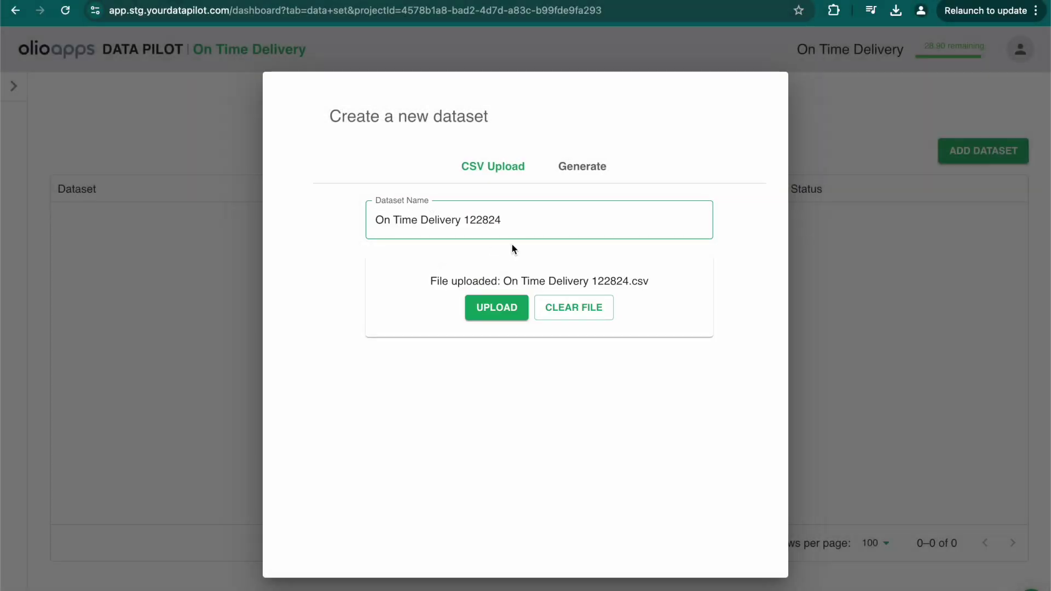
pyautogui.click(487, 311)
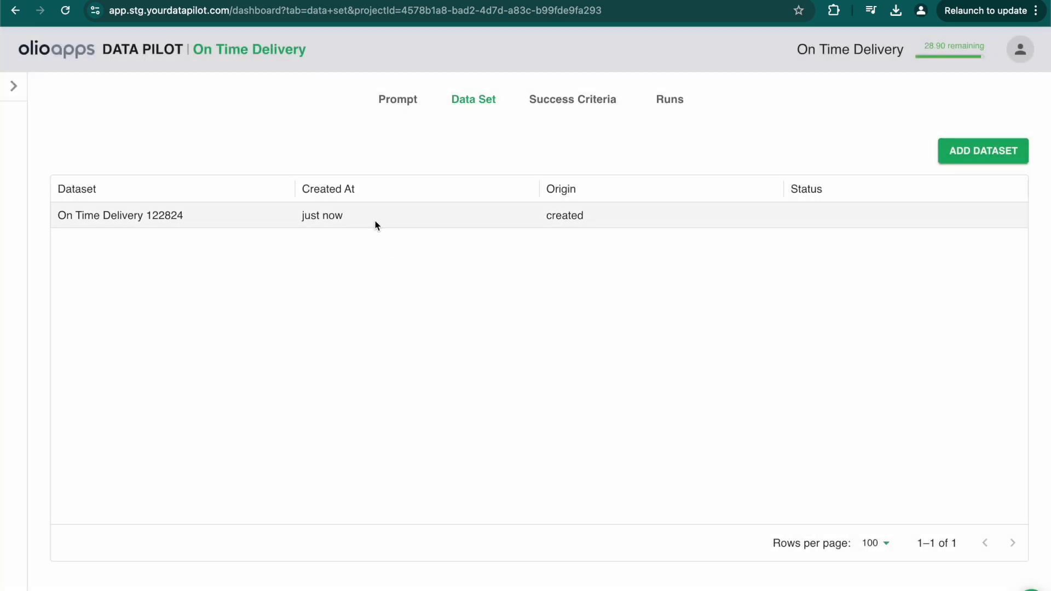
# Step: Open the On Time Delivery 122824 dataset and look through its imported columns
pyautogui.click(375, 222)
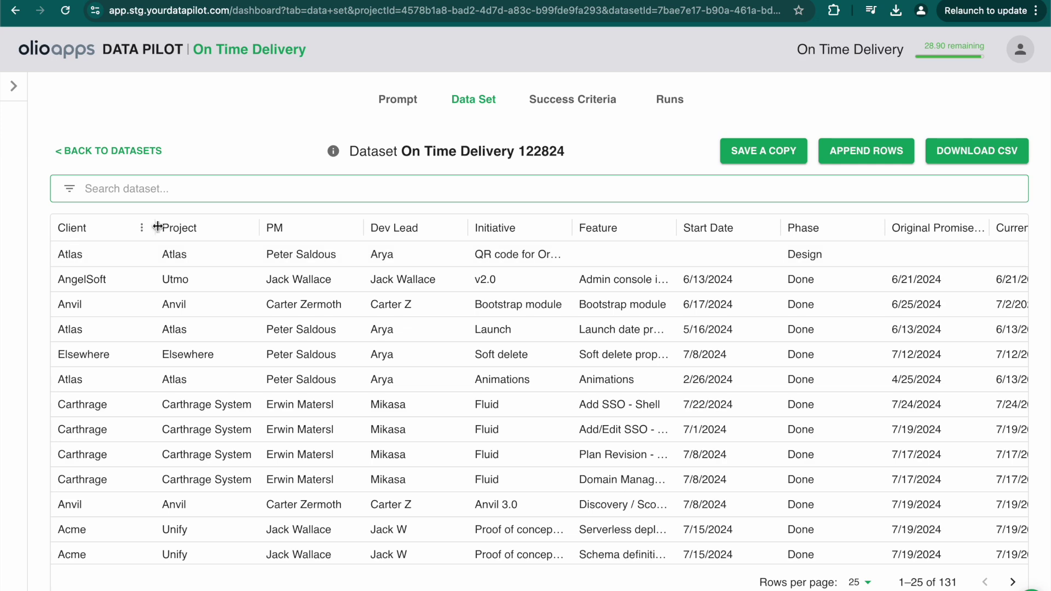
pyautogui.hscroll(10, 713, 267)
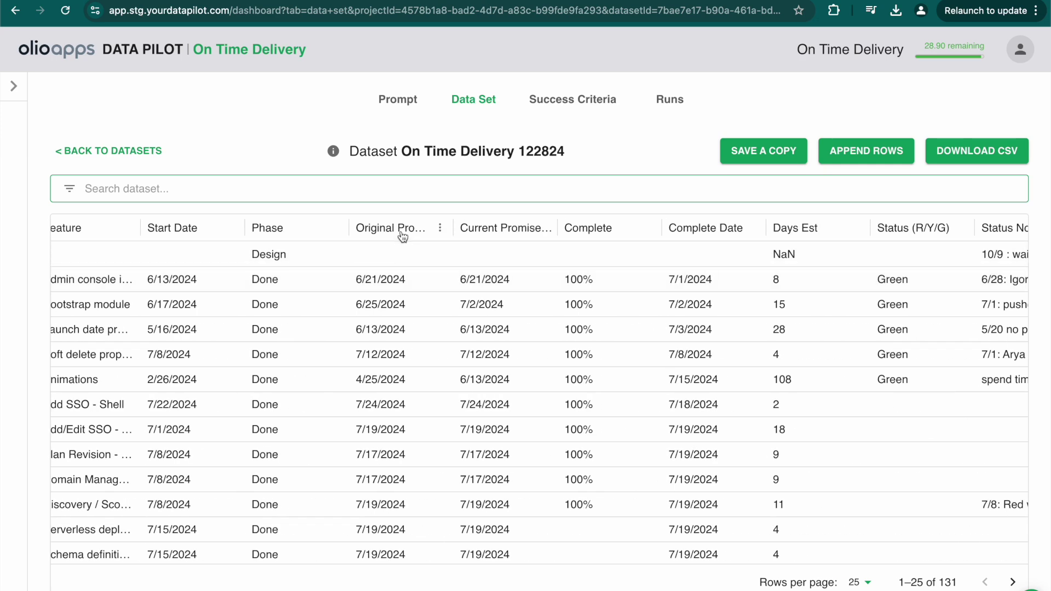
pyautogui.hscroll(-10, 689, 285)
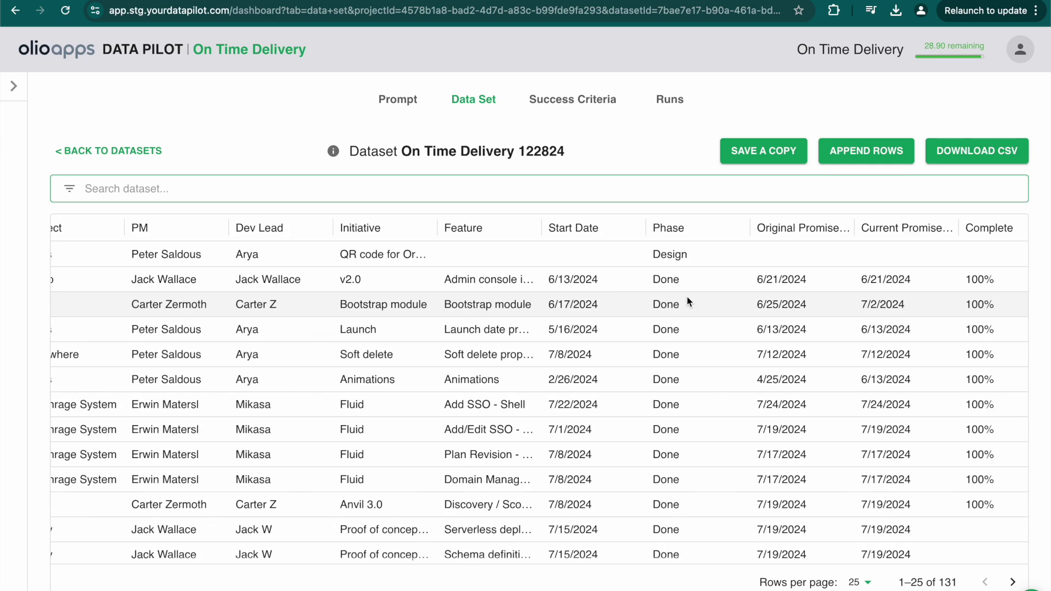
# Step: Ask the prompt assistant to "compute the percentage of projects late per client"
pyautogui.click(399, 101)
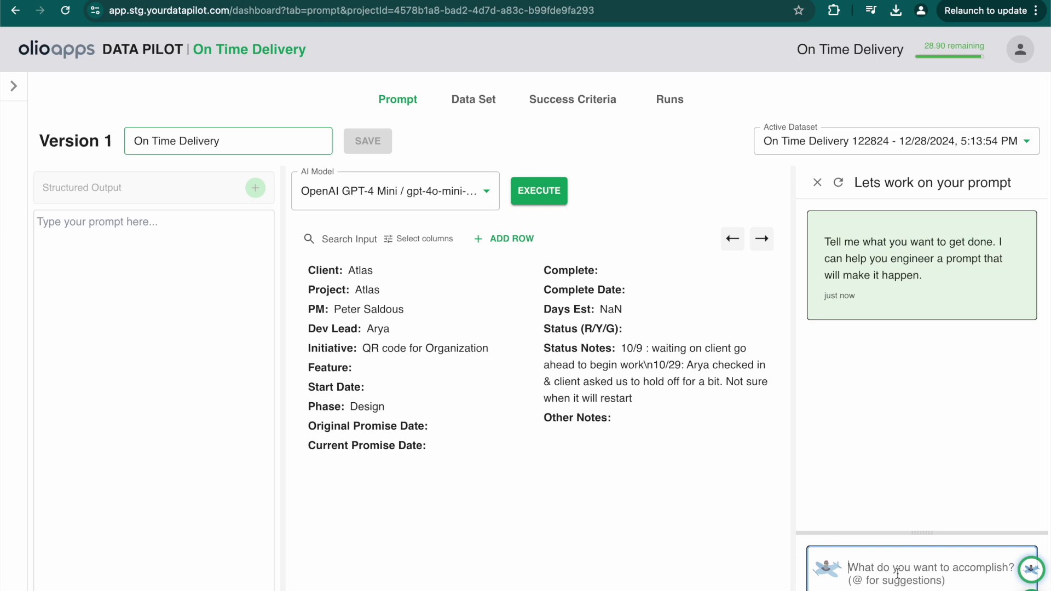
pyautogui.write('compute')
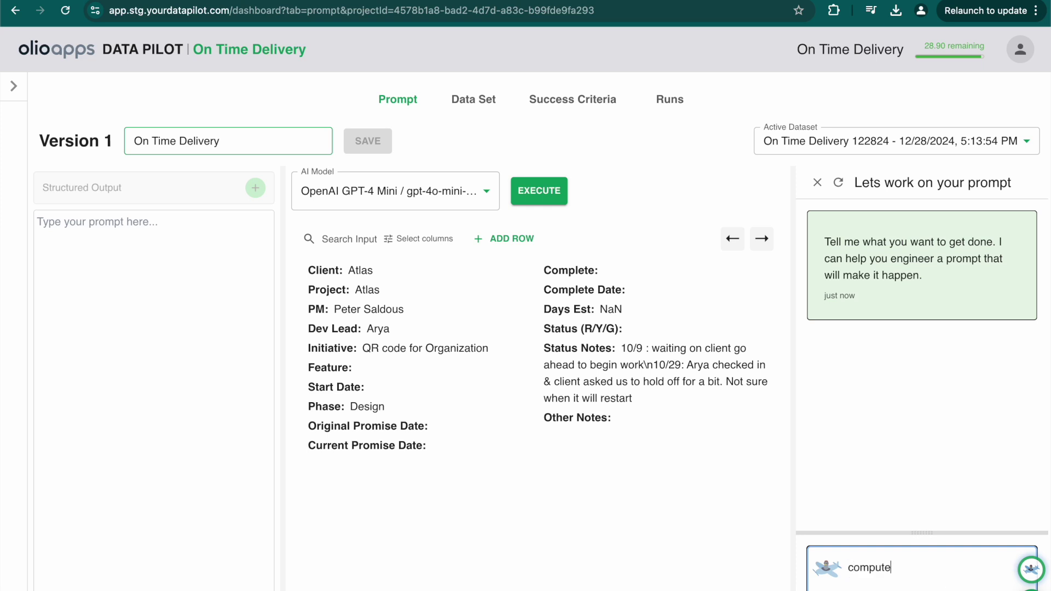
pyautogui.write(' the percentage of projects late')
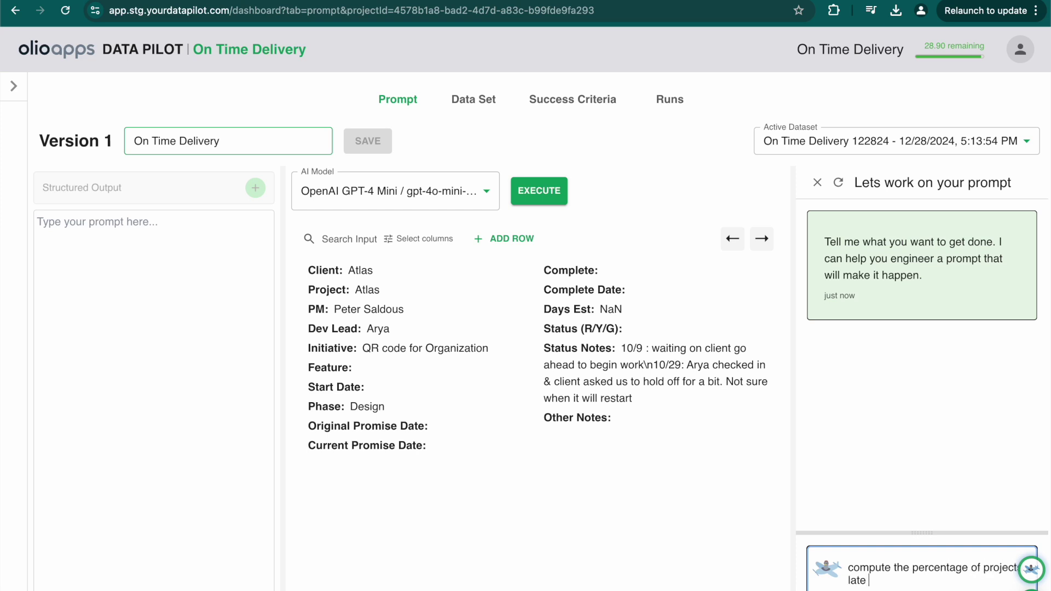
pyautogui.write(' per client')
pyautogui.press('super+a')
pyautogui.press('Right')
pyautogui.press('Return')
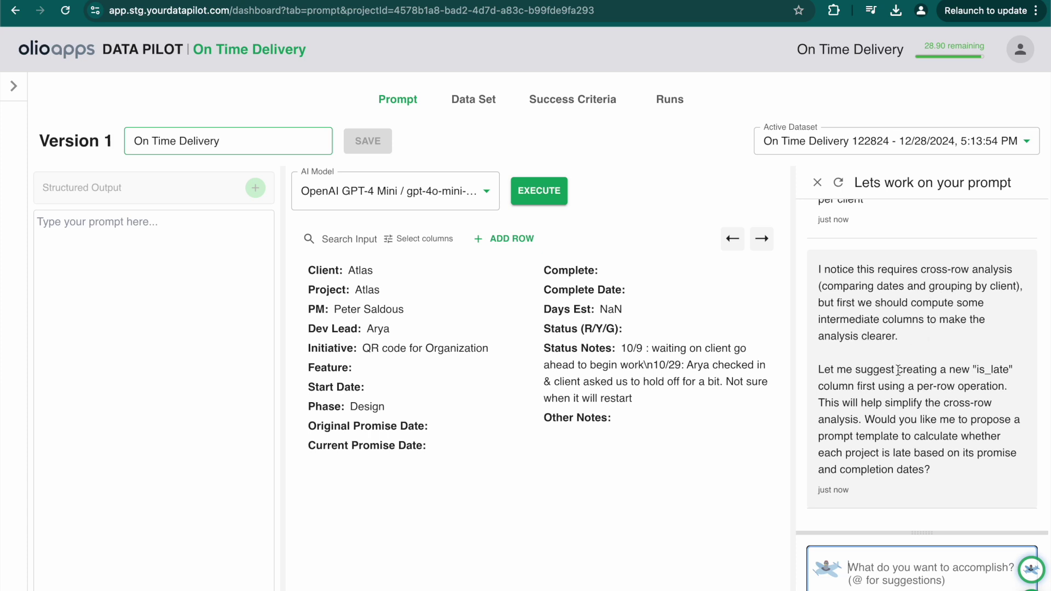
pyautogui.tripleClick(879, 367)
pyautogui.click(933, 367)
pyautogui.doubleClick(988, 371)
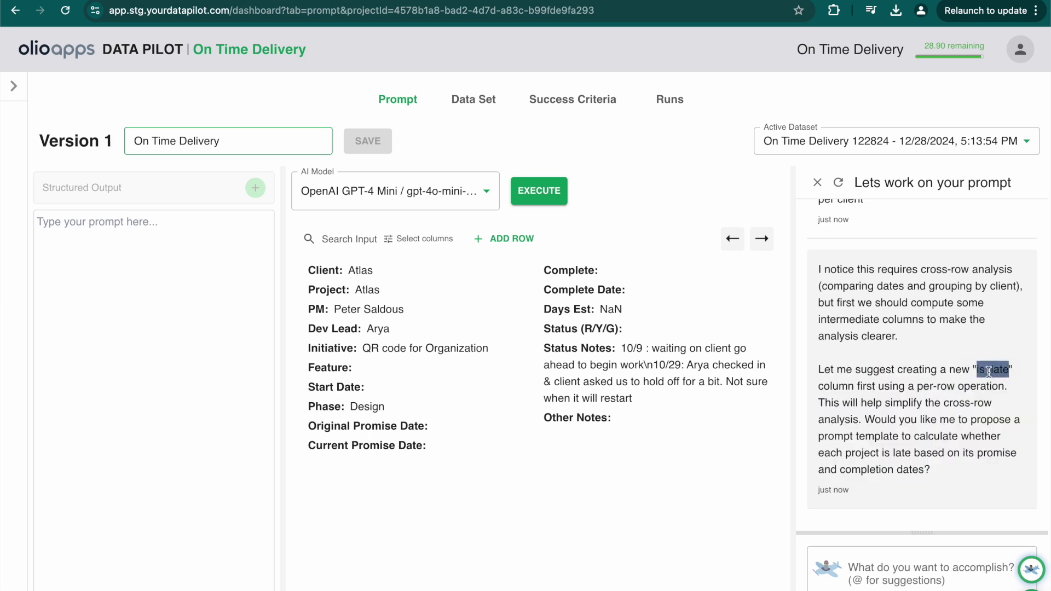
pyautogui.click(926, 421)
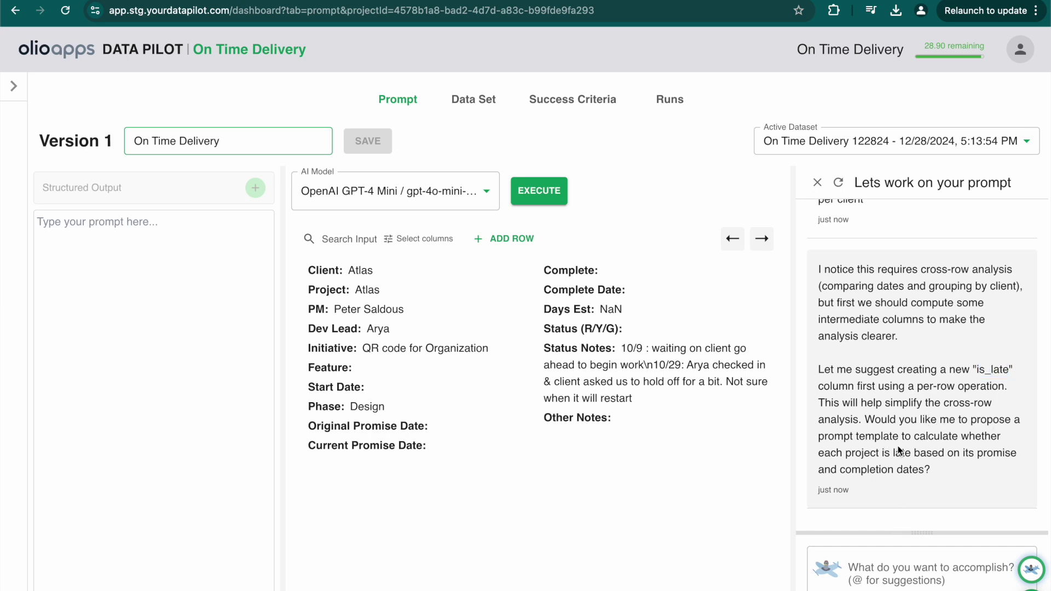
# Step: Answer "yes" to the assistant's is_late template suggestion and accept its proposed prompt revision
pyautogui.click(882, 567)
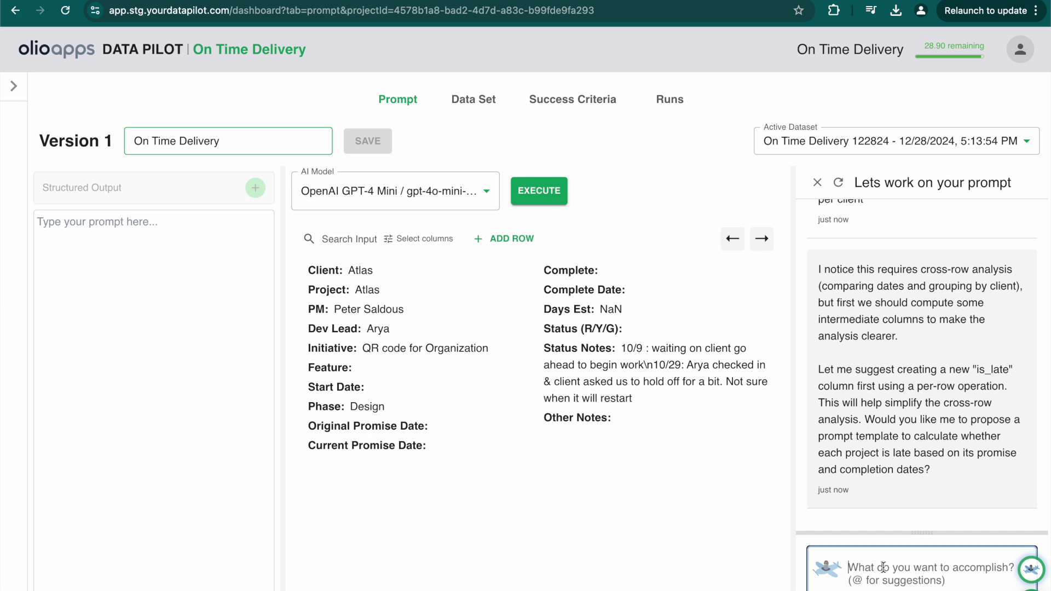
pyautogui.write('yes')
pyautogui.press('Return')
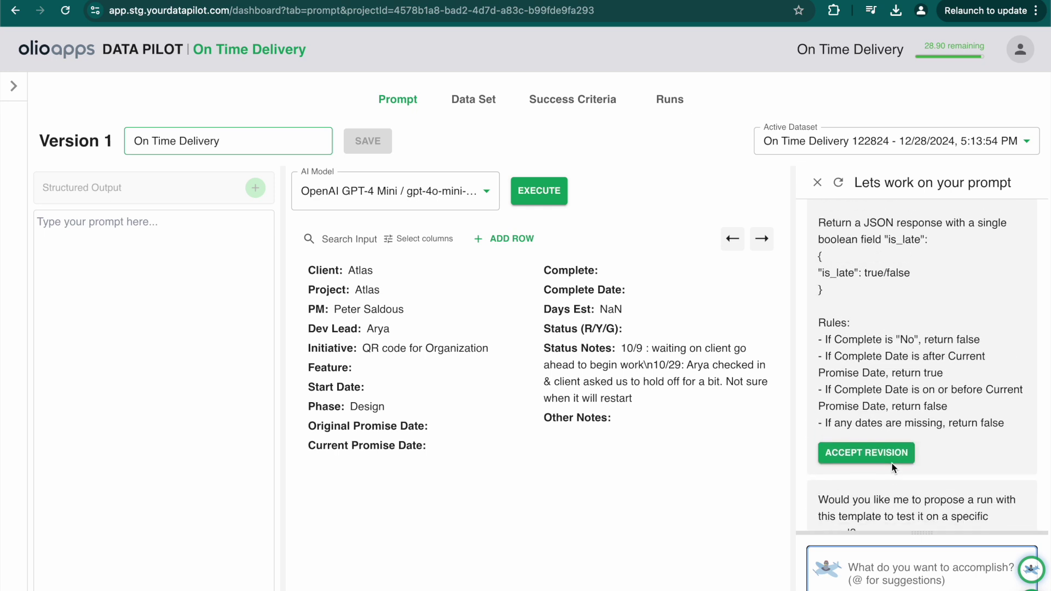
pyautogui.click(867, 471)
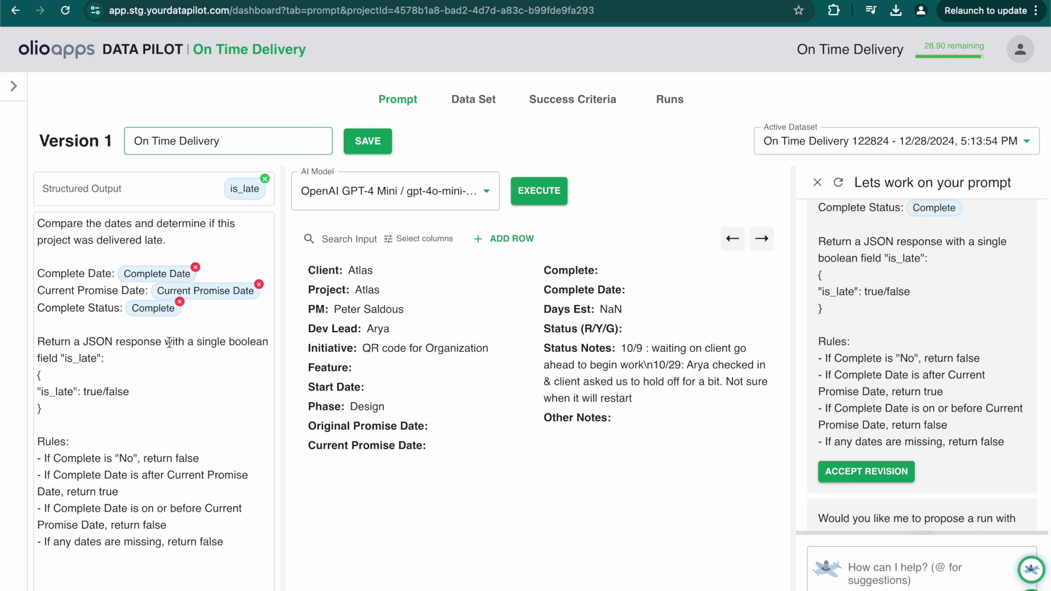
pyautogui.doubleClick(57, 392)
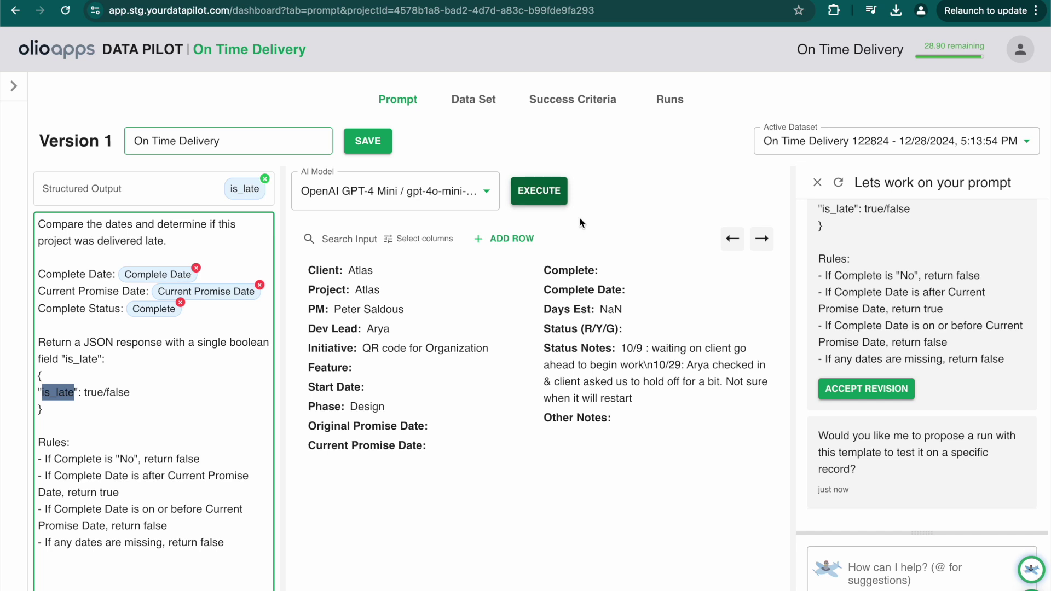
# Step: Execute the prompt on the AngelSoft row and check the is_late result against the dates in its row details
pyautogui.click(761, 239)
pyautogui.click(538, 195)
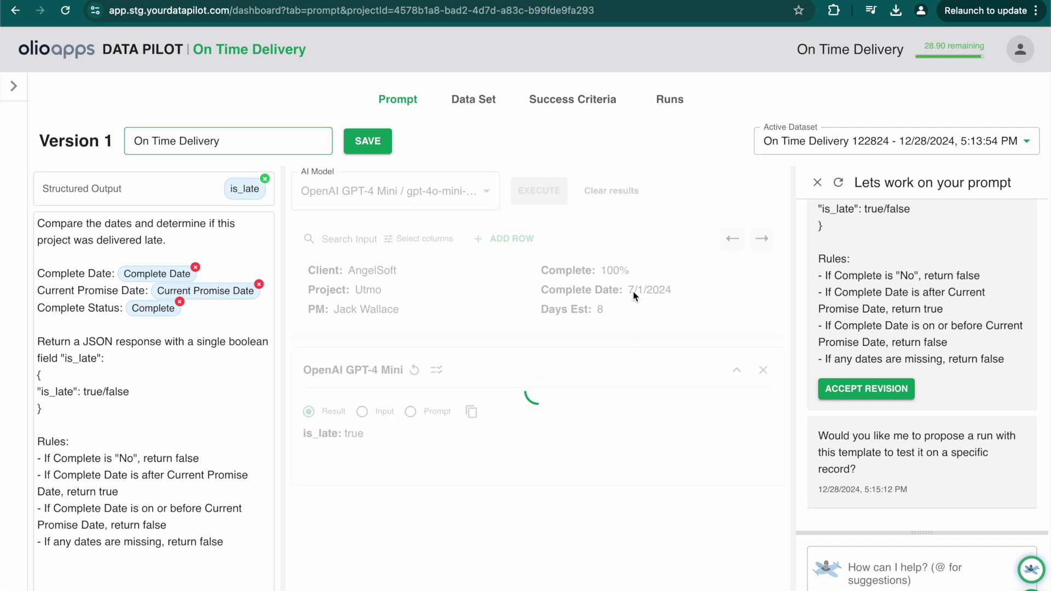
pyautogui.scroll(-5, 489, 306)
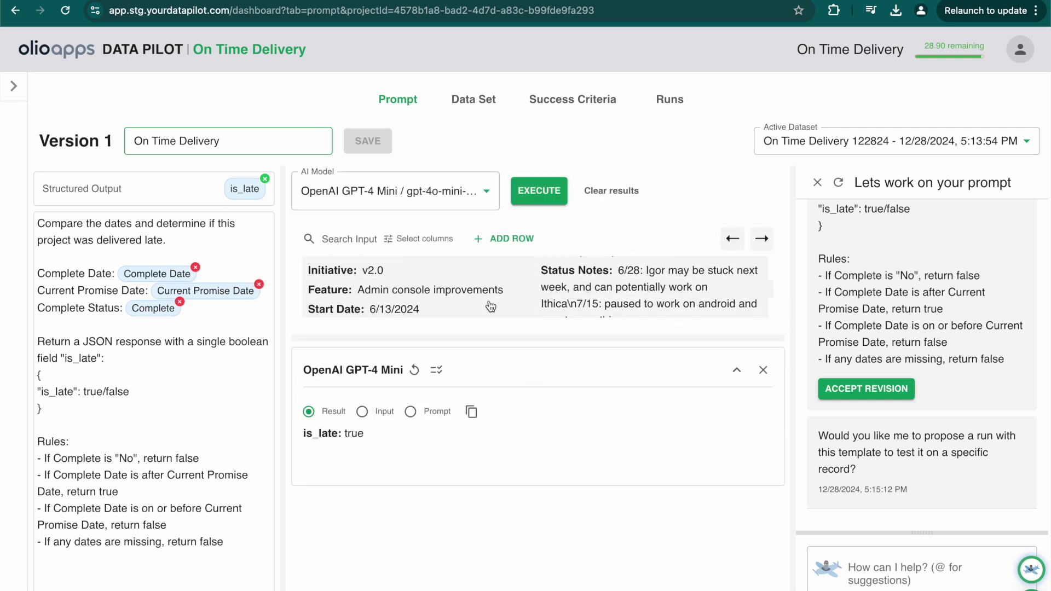
pyautogui.scroll(-1, 490, 306)
pyautogui.scroll(1, 575, 290)
pyautogui.click(576, 291)
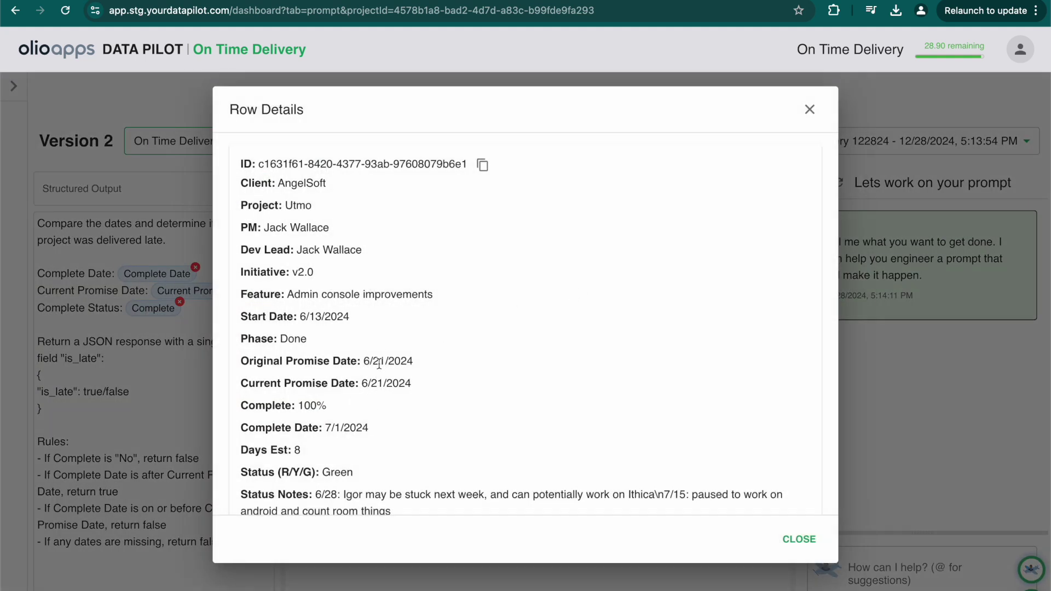
pyautogui.click(155, 350)
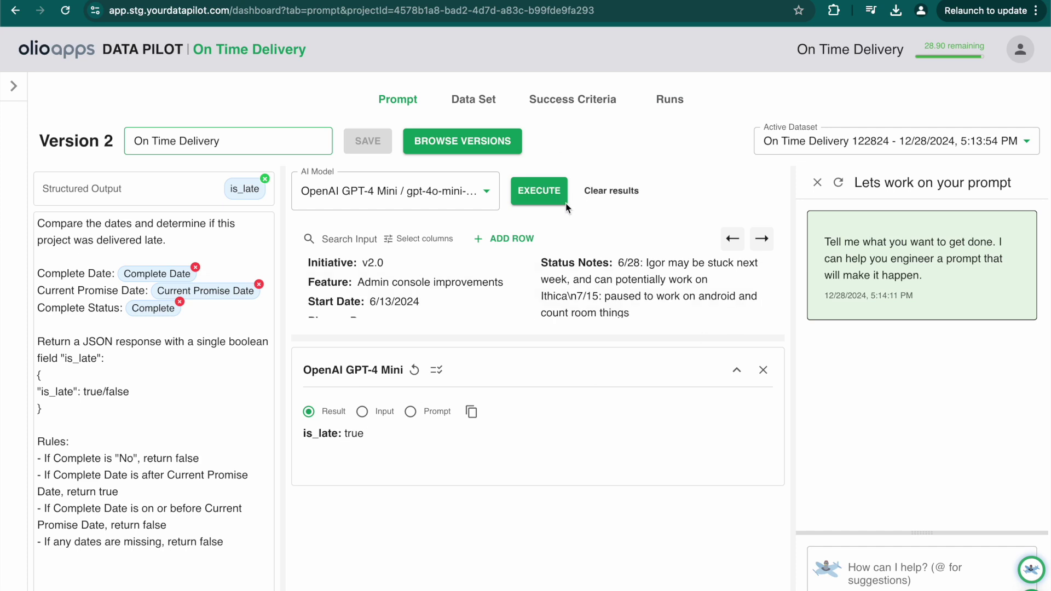
# Step: Start a Per Row run on all rows of On Time Delivery 122824 using prompt v.2 and OpenAI GPT-4 Mini
pyautogui.click(680, 104)
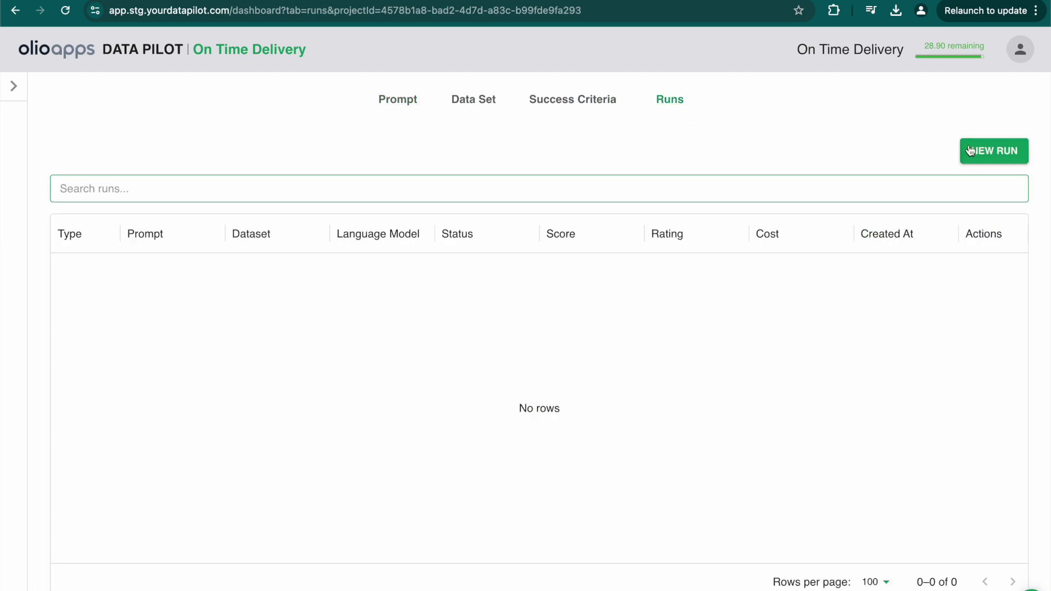
pyautogui.click(989, 149)
pyautogui.click(364, 223)
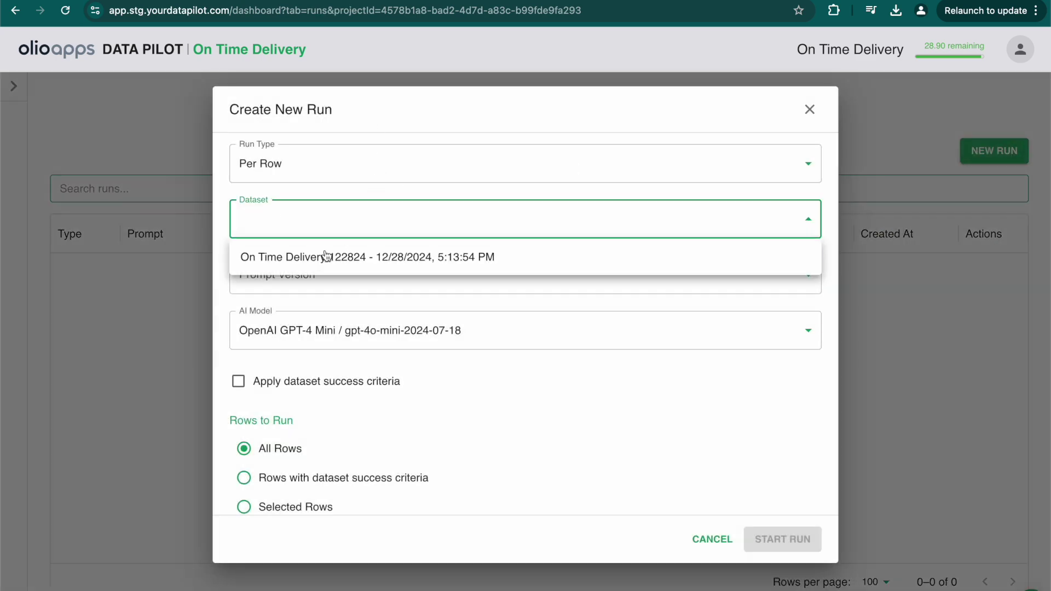
pyautogui.click(317, 263)
pyautogui.click(303, 277)
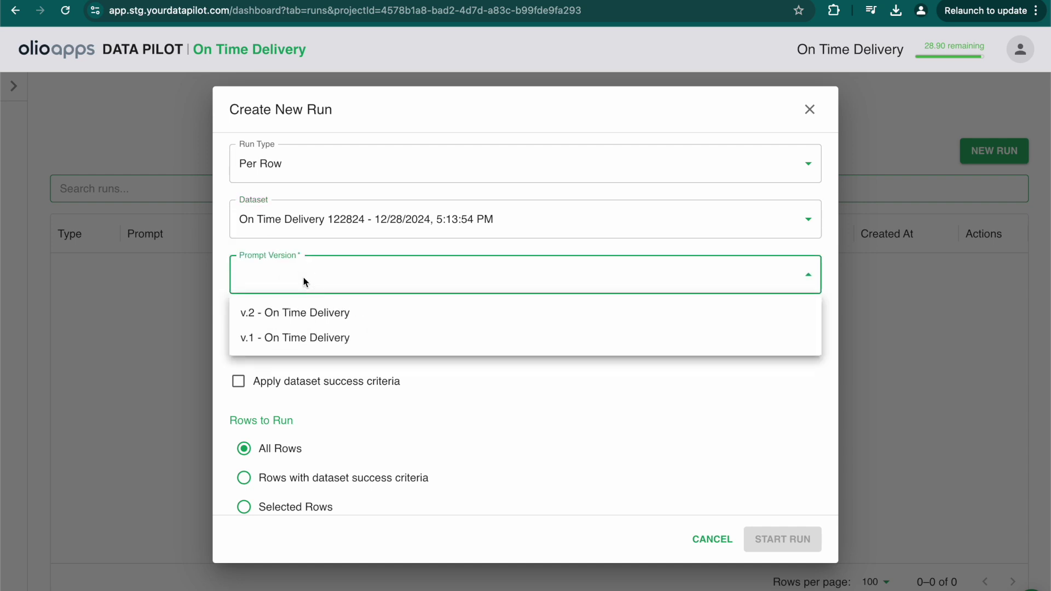
pyautogui.click(294, 312)
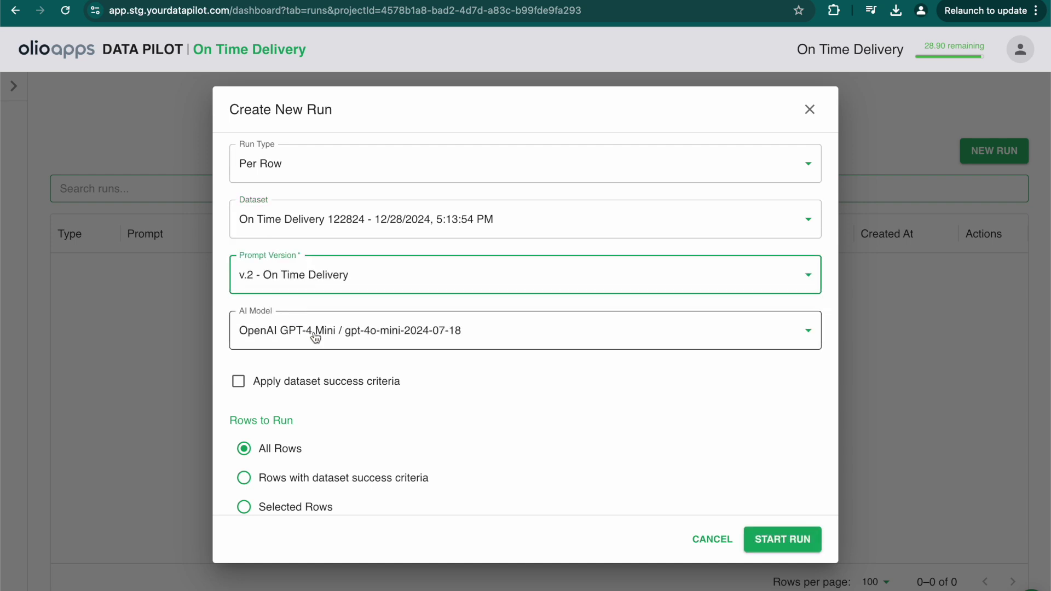
pyautogui.click(334, 338)
pyautogui.click(400, 342)
pyautogui.click(777, 539)
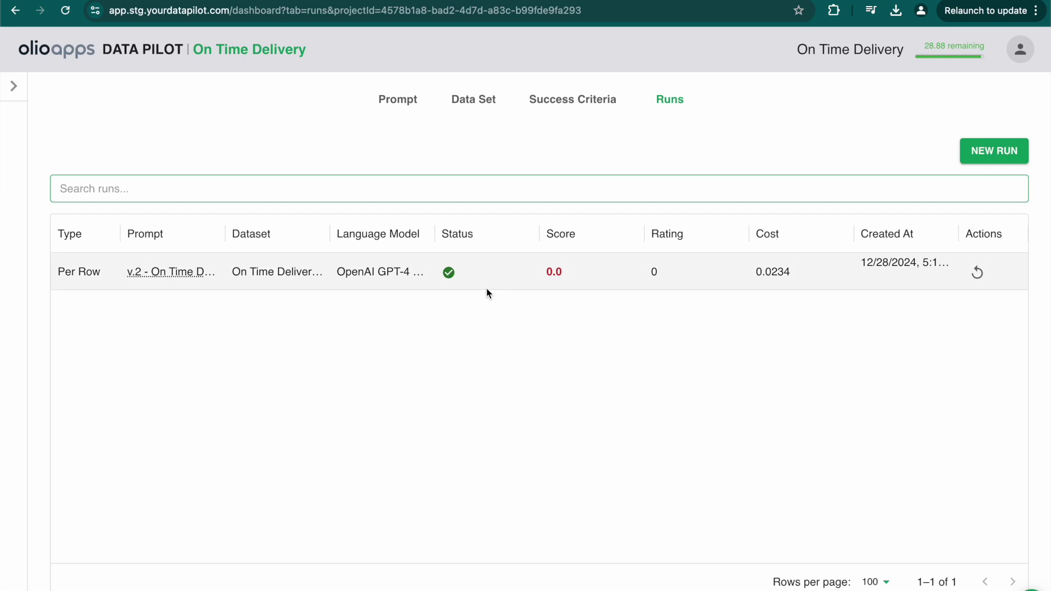
# Step: Open the completed run and inspect the is_late outputs, including the AngelSoft row's output details
pyautogui.click(458, 279)
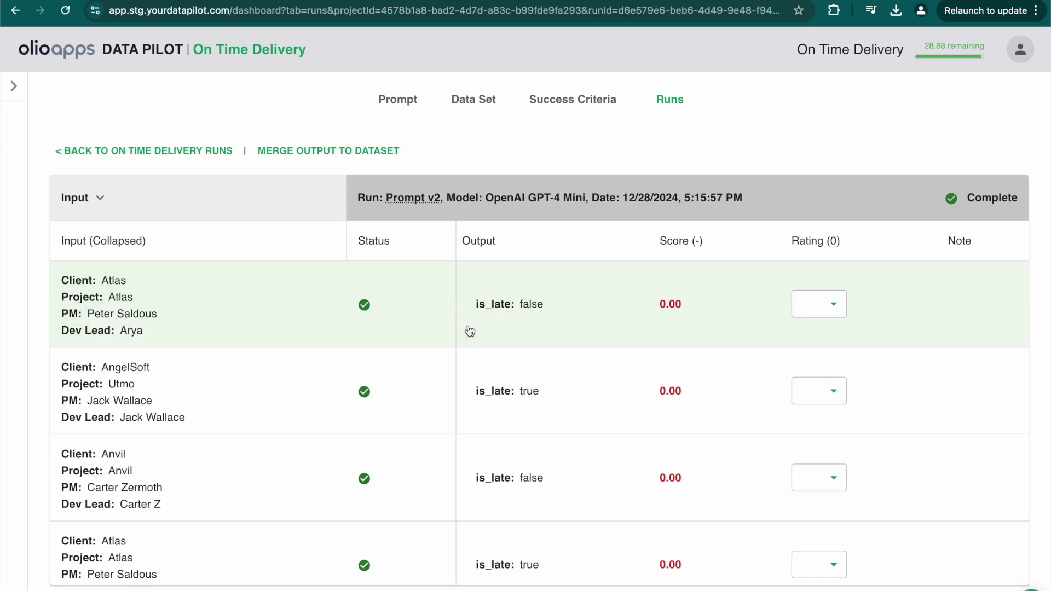
pyautogui.click(523, 389)
pyautogui.scroll(-5, 574, 422)
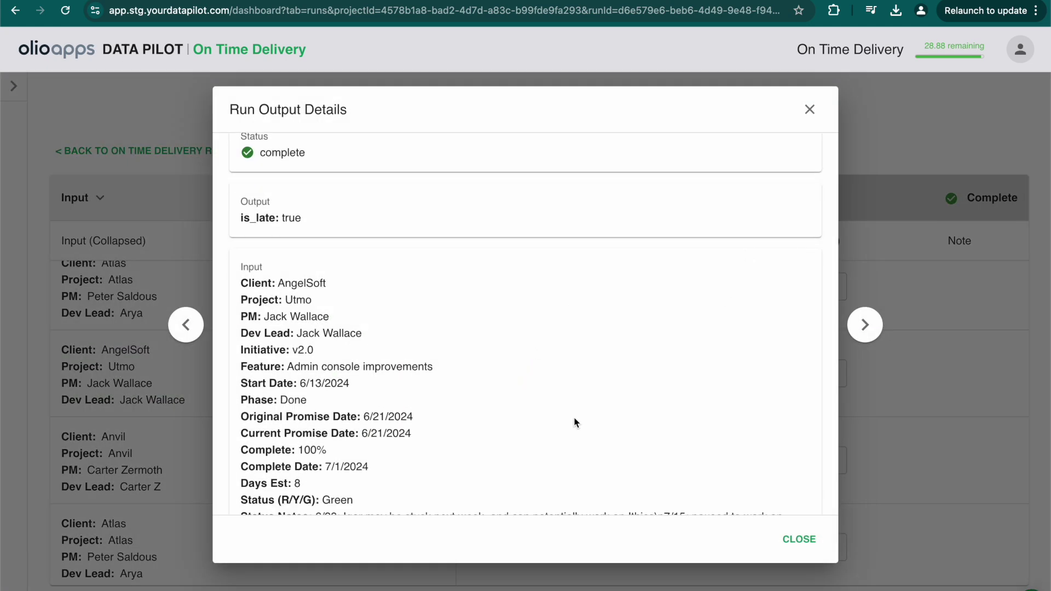
pyautogui.click(957, 324)
pyautogui.scroll(-1, 540, 354)
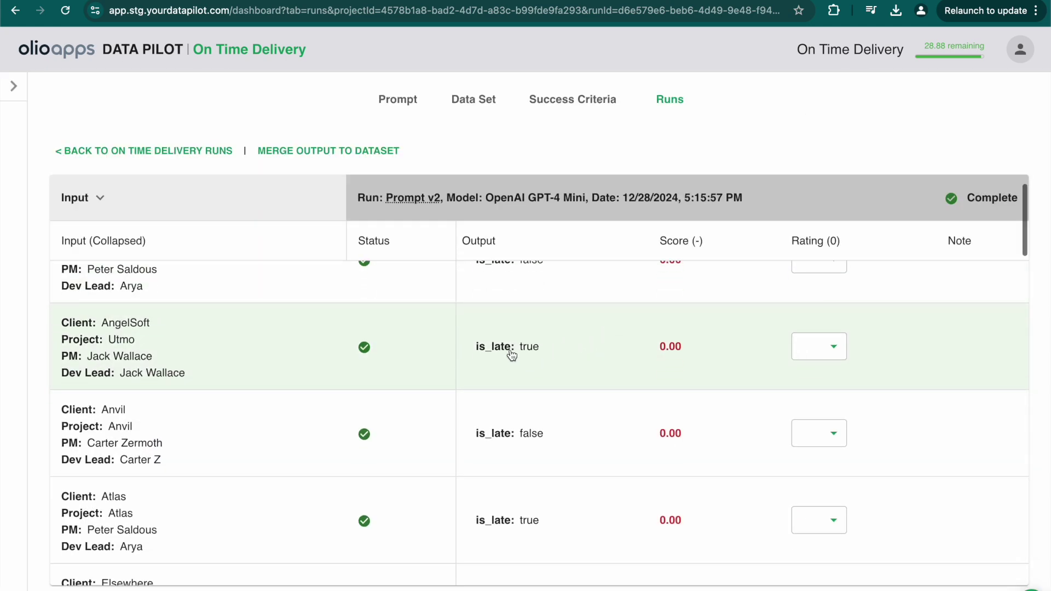
# Step: Merge the run's is_late output into the dataset and check the is_late column in On Time Delivery 122824
pyautogui.click(358, 150)
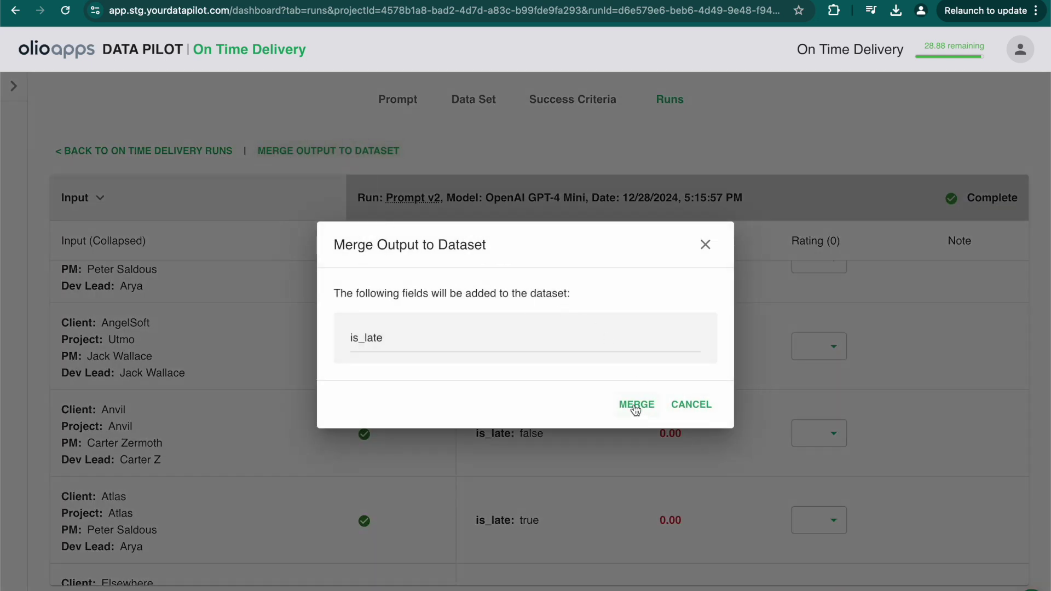
pyautogui.click(634, 405)
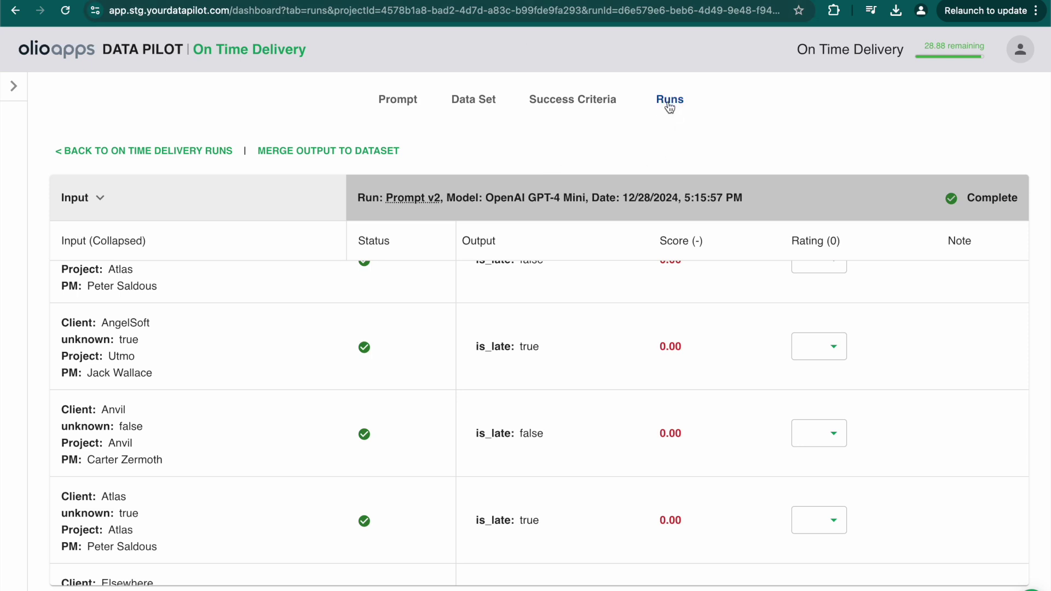
pyautogui.click(220, 151)
pyautogui.click(461, 105)
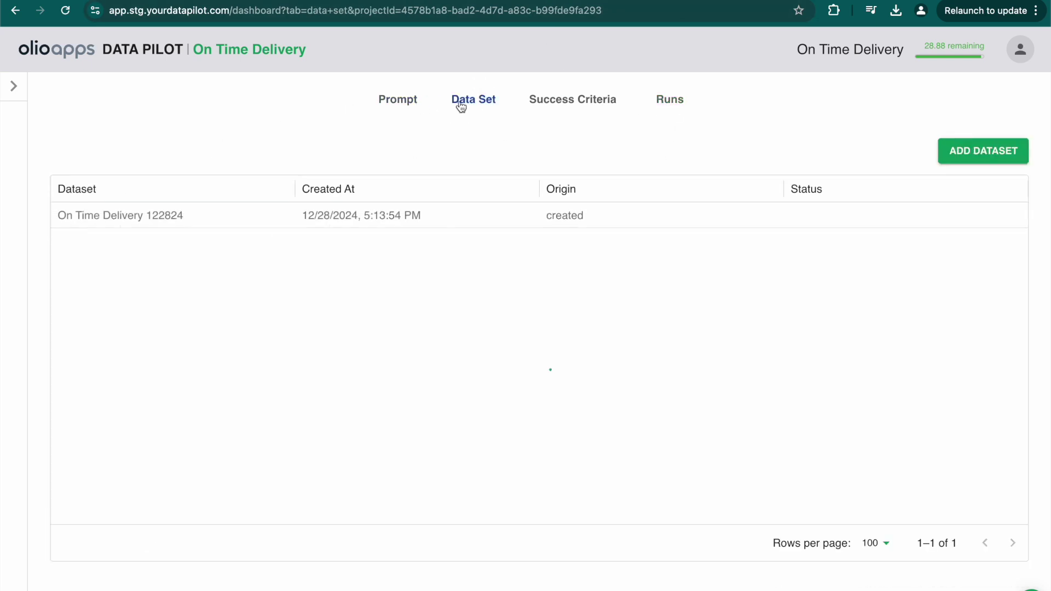
pyautogui.click(391, 216)
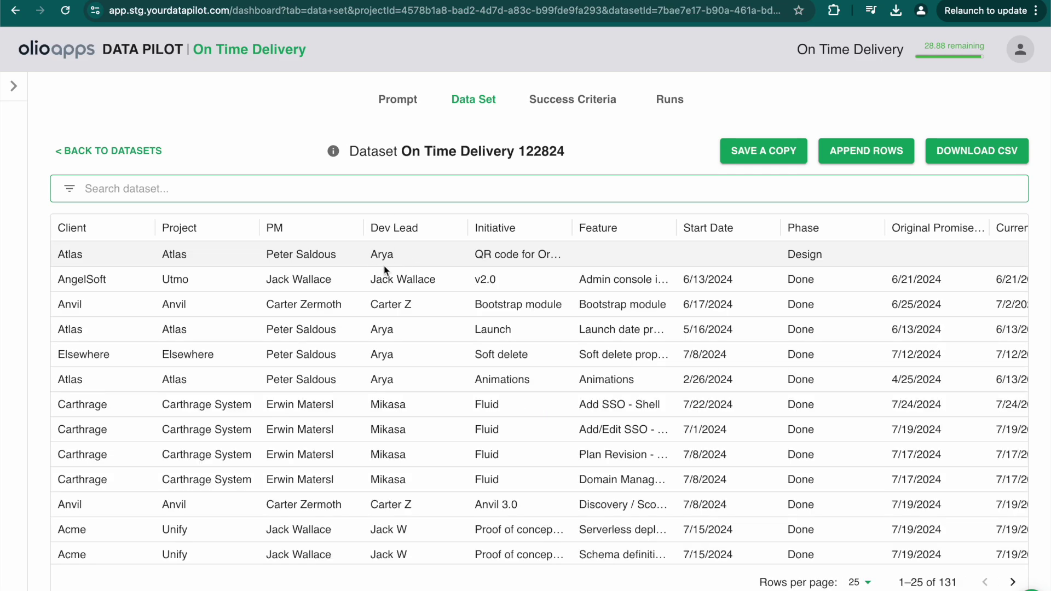
pyautogui.hscroll(10, 384, 269)
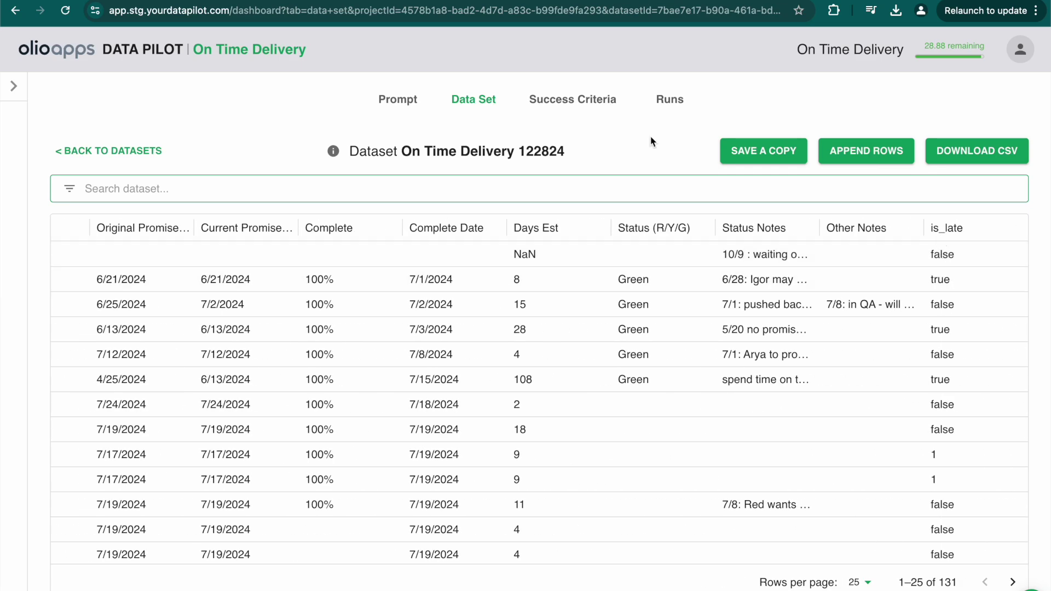
# Step: Set up a new run of type Cross Row - Query on the On Time Delivery 122824 dataset
pyautogui.click(672, 100)
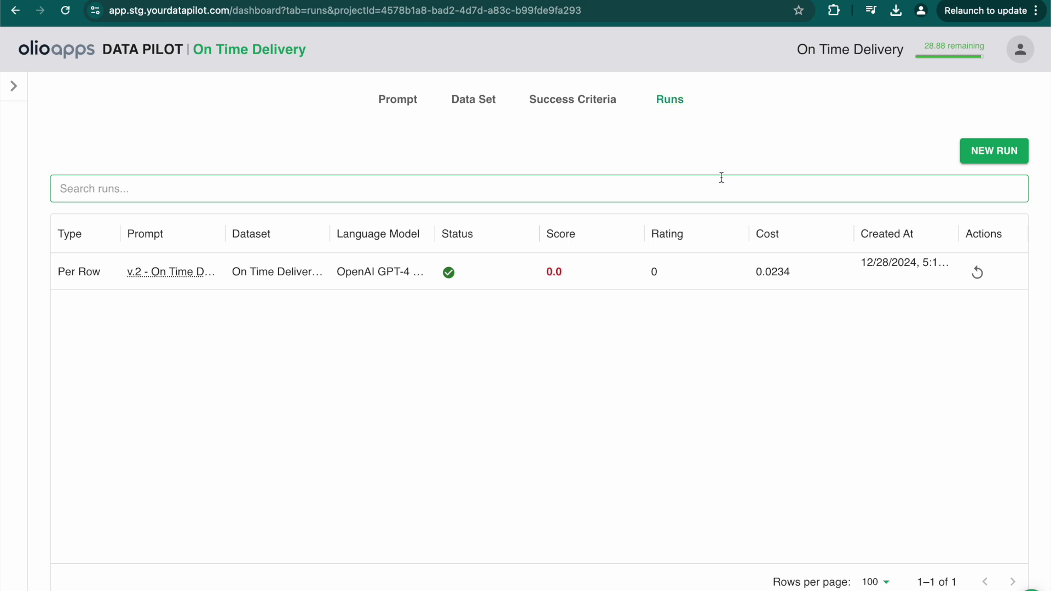
pyautogui.click(985, 153)
pyautogui.click(263, 167)
pyautogui.click(266, 227)
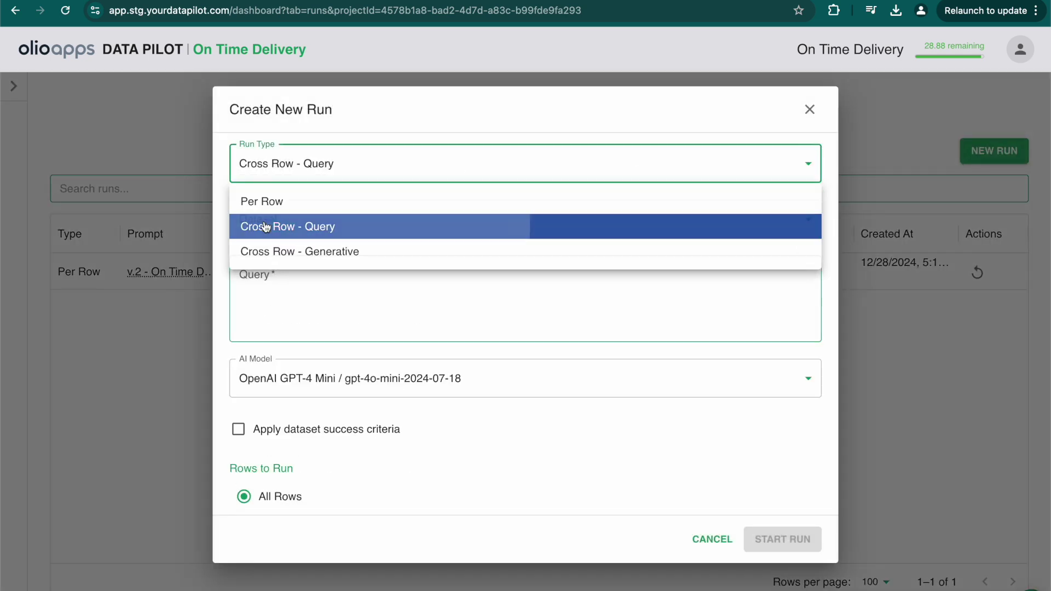
pyautogui.click(272, 223)
pyautogui.click(272, 256)
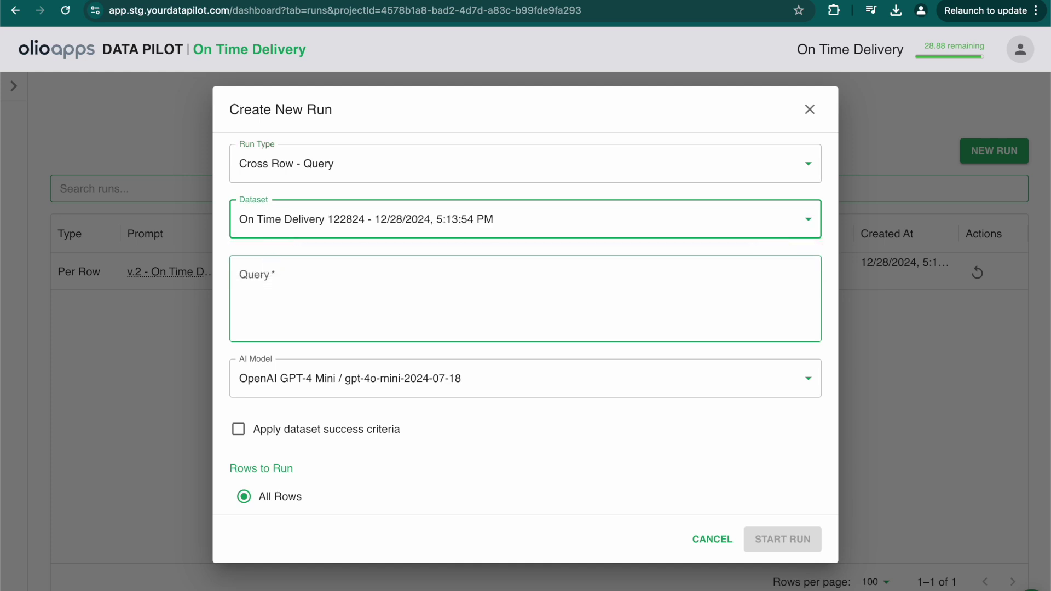
# Step: Enter a query computing each client's percentage of late projects (is_late = true), summarizing lateness reasons from the notes fields, and outputting the results as a CSV
pyautogui.press('super+Tab')
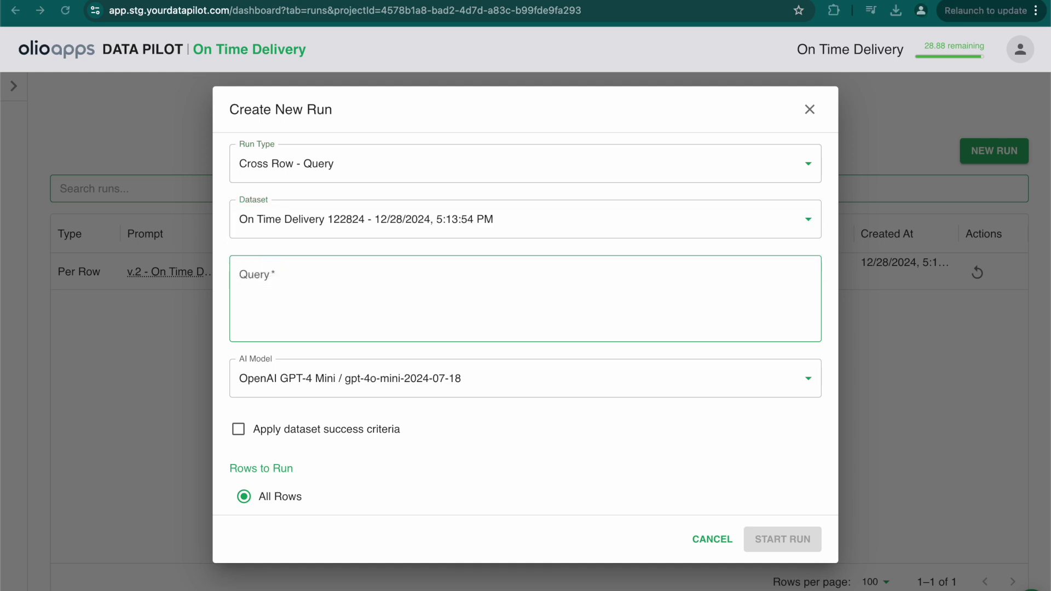
pyautogui.press('super+Tab')
pyautogui.click(347, 281)
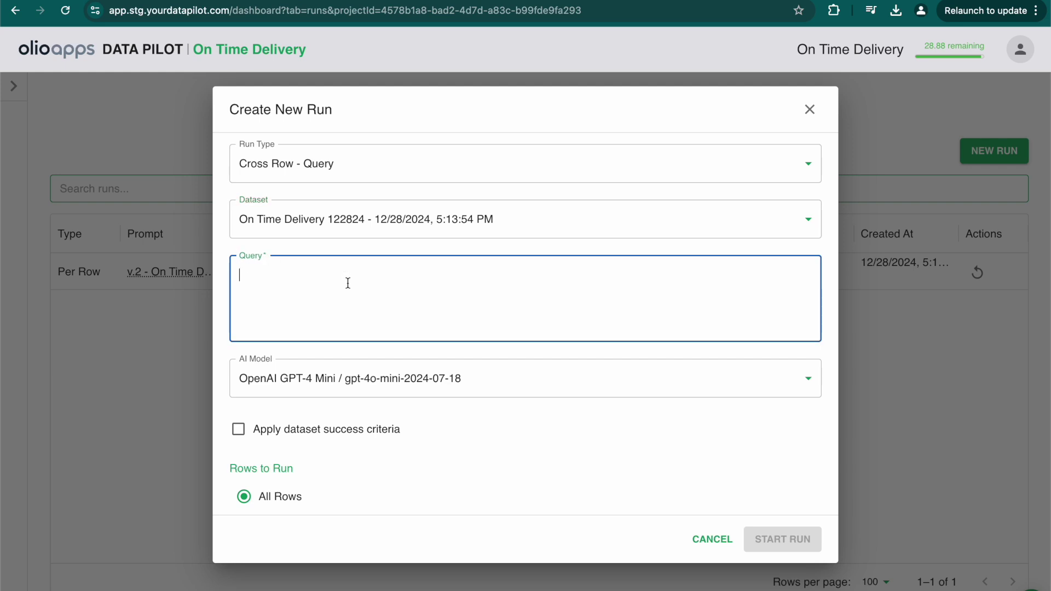
pyautogui.write('- compute the percentage of projects delivered late (using the is_late field = true as identifier for the late project) - summarize the reasons for being late, using the notes fields  Output the results as a CSV')
pyautogui.scroll(1, 337, 297)
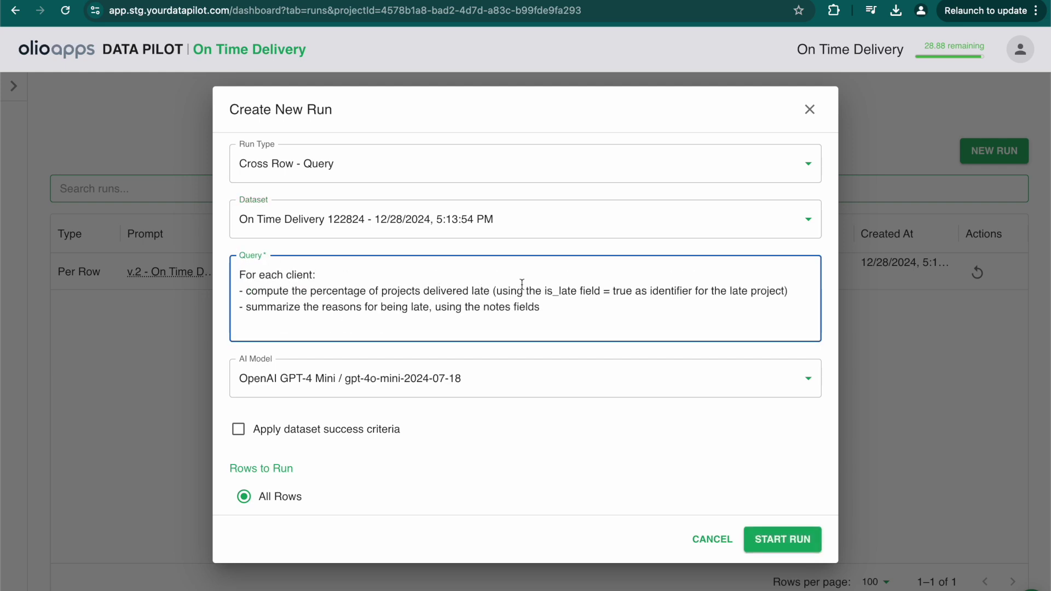
pyautogui.doubleClick(561, 289)
pyautogui.tripleClick(350, 307)
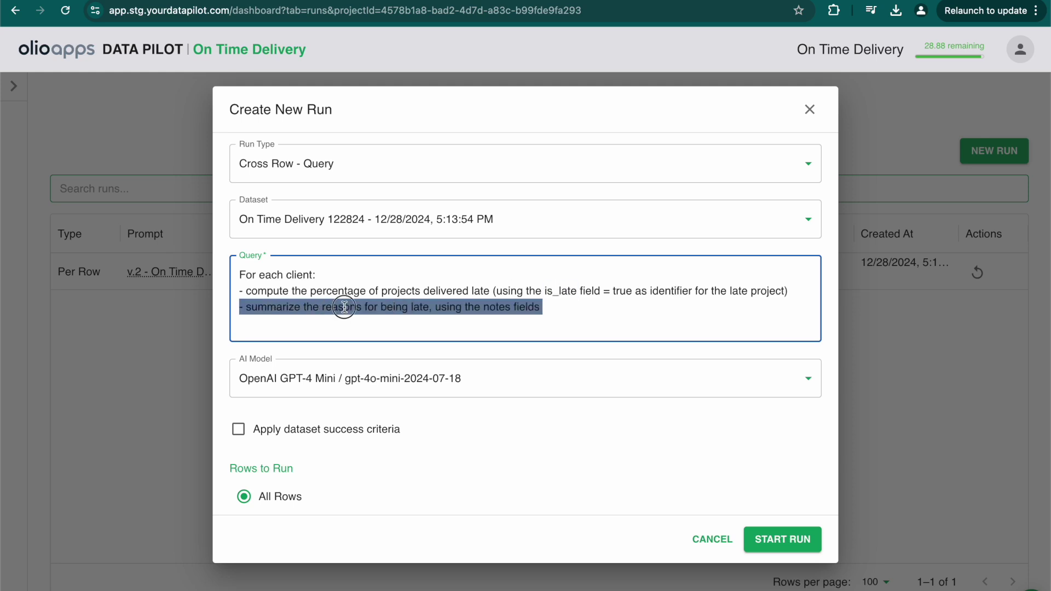
pyautogui.click(466, 305)
pyautogui.scroll(-1, 466, 304)
pyautogui.scroll(-1, 475, 292)
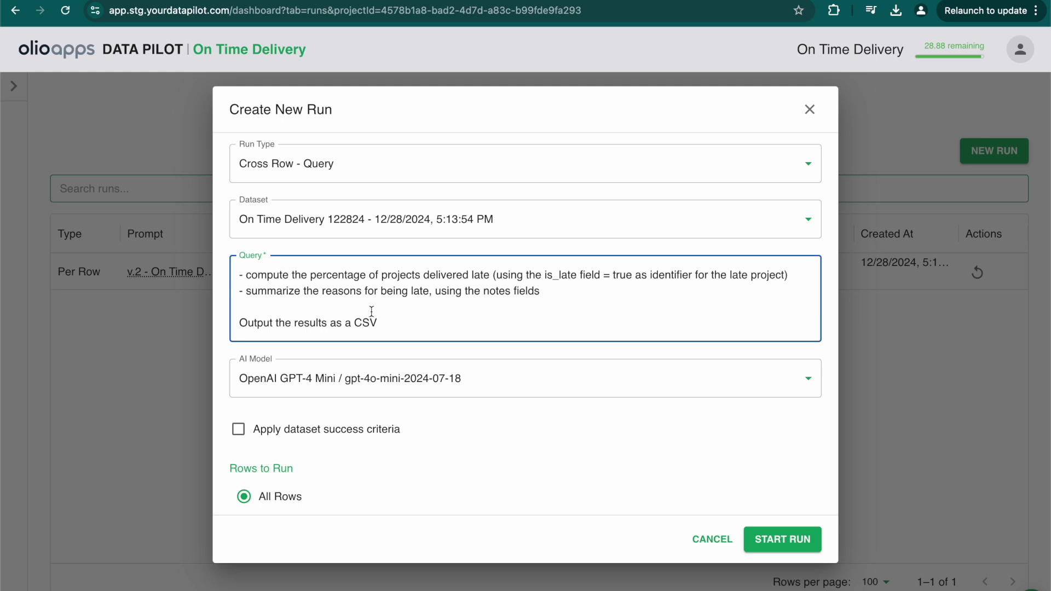
pyautogui.moveTo(388, 320); pyautogui.dragTo(236, 318)
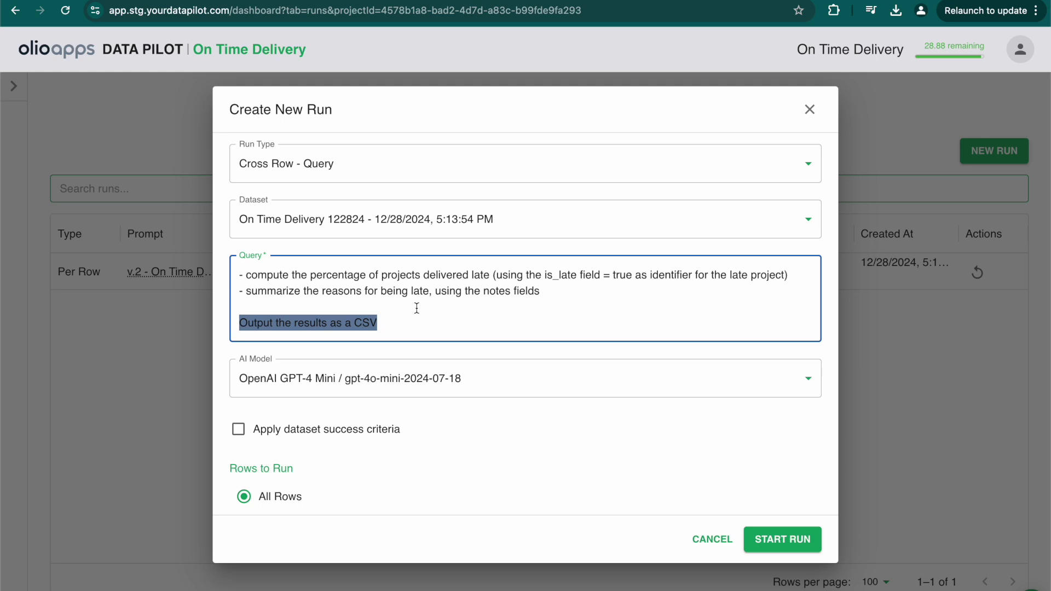
# Step: Set the query run's AI model to Claude 3.5 Sonnet v2 and start the run on all rows
pyautogui.click(783, 542)
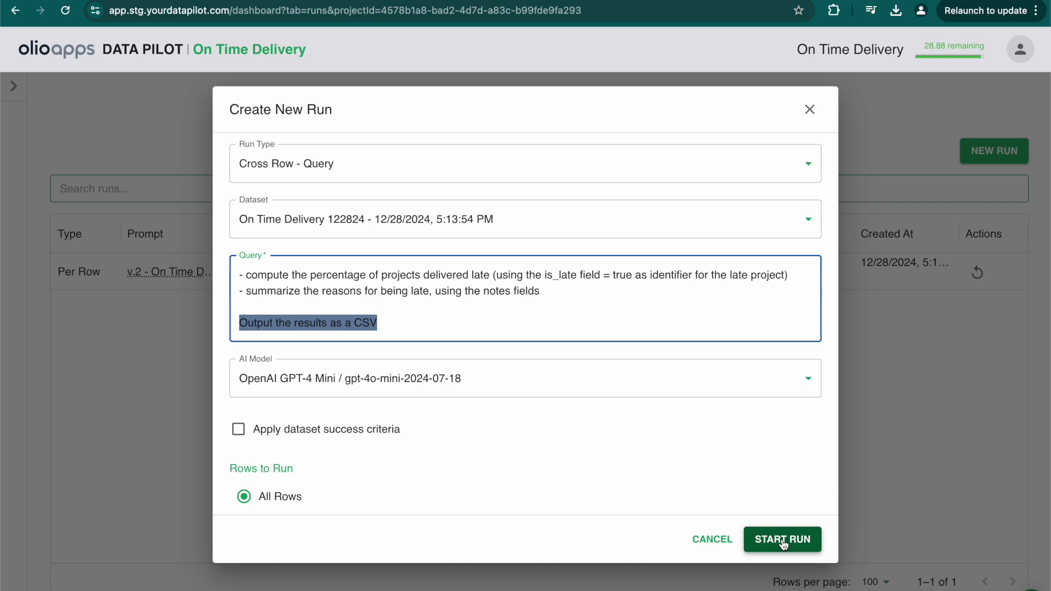
pyautogui.click(610, 377)
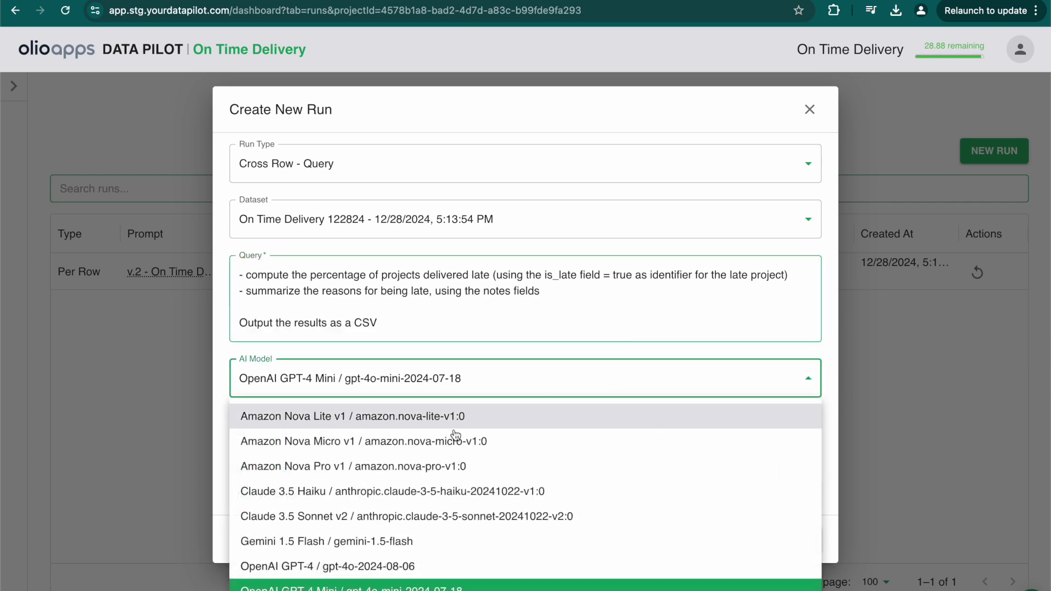
pyautogui.click(406, 520)
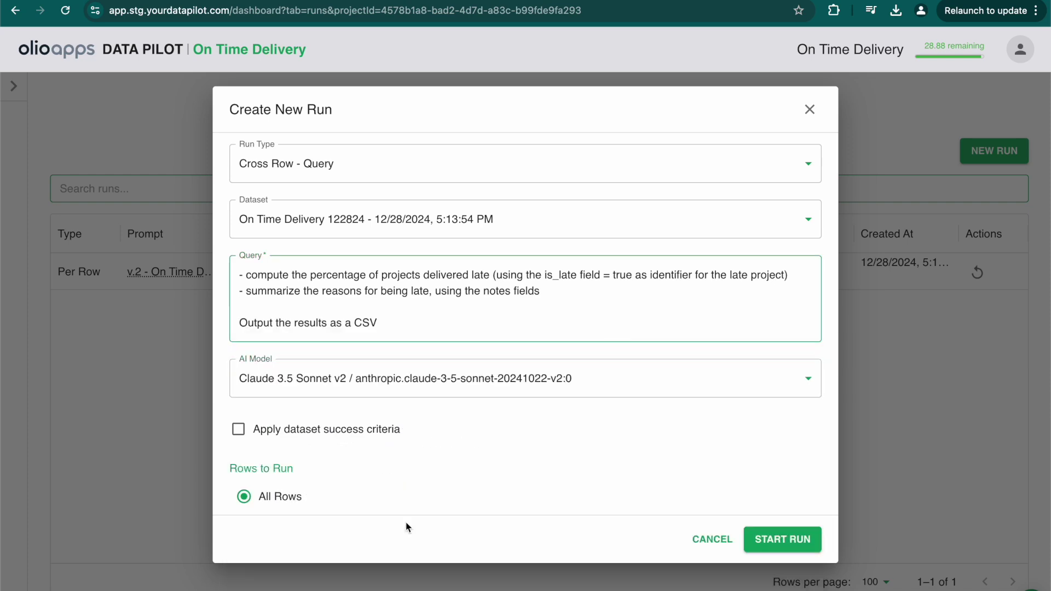
pyautogui.click(784, 542)
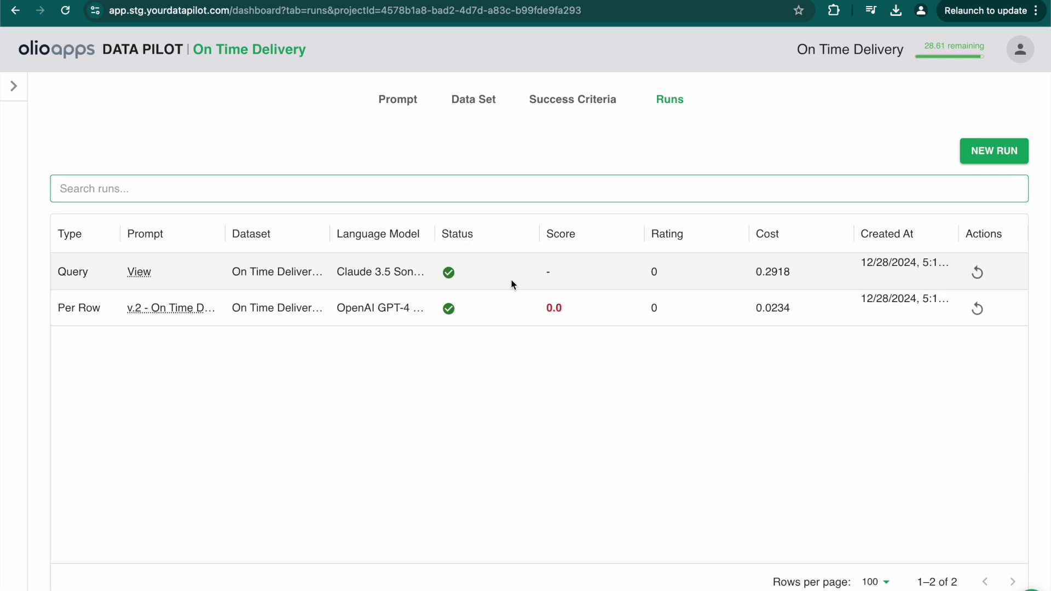
# Step: Open the completed query run and review the late percentage and late project reasons for each client
pyautogui.click(485, 271)
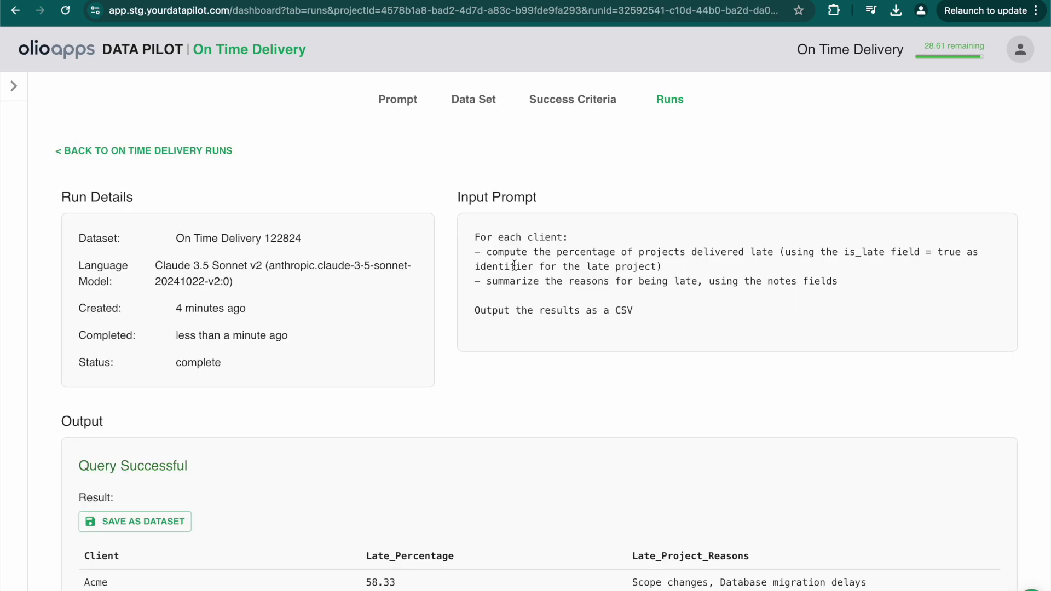
pyautogui.scroll(-6, 498, 249)
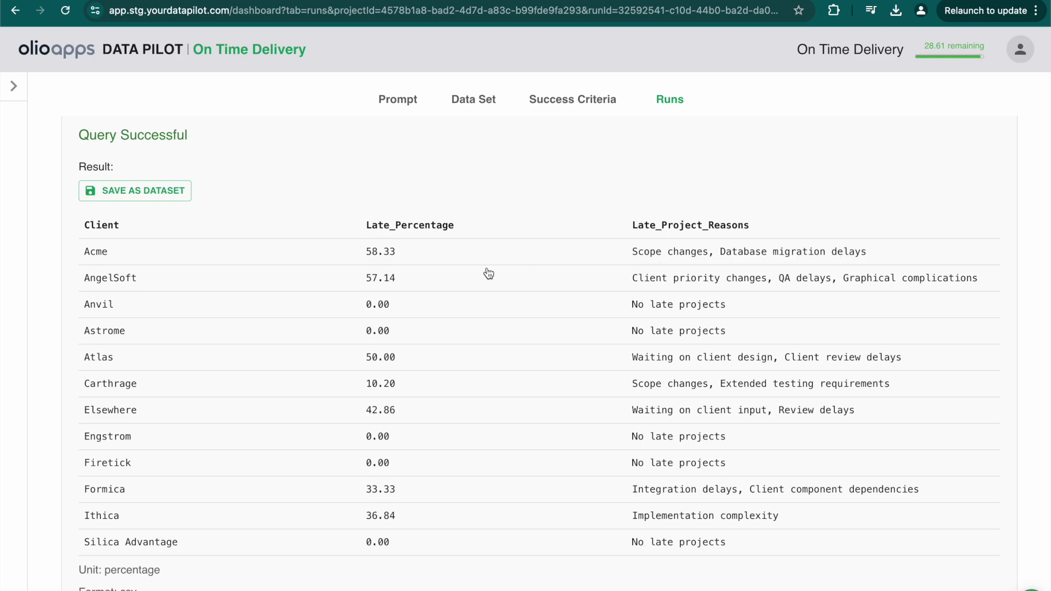
pyautogui.scroll(-3, 364, 288)
pyautogui.scroll(10, 364, 284)
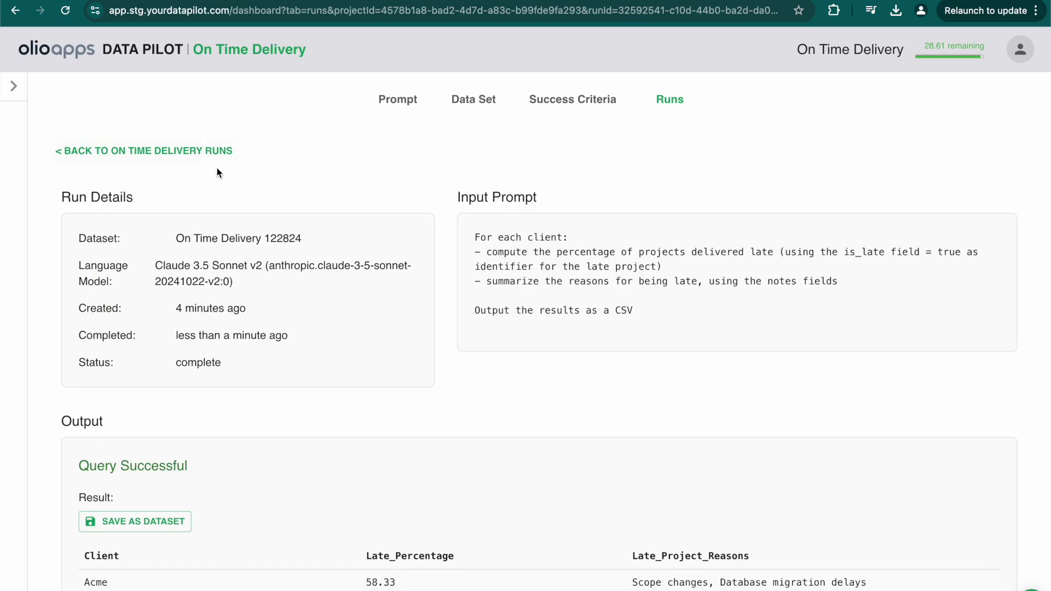
# Step: Save the query output as a dataset named "result" and open it from the project's datasets
pyautogui.scroll(-5, 178, 438)
pyautogui.click(158, 198)
pyautogui.write('result')
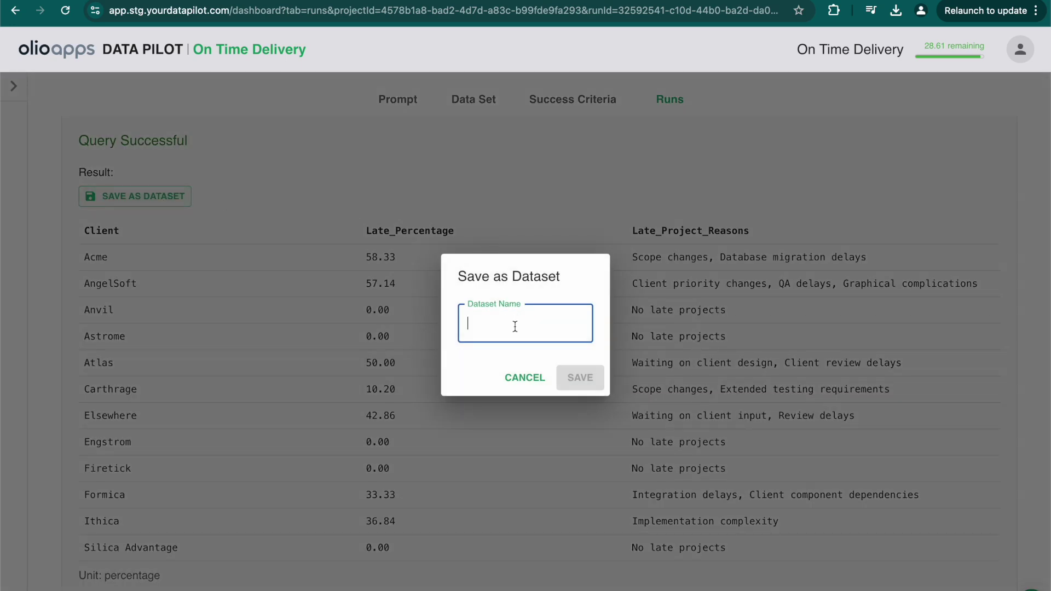
pyautogui.click(566, 372)
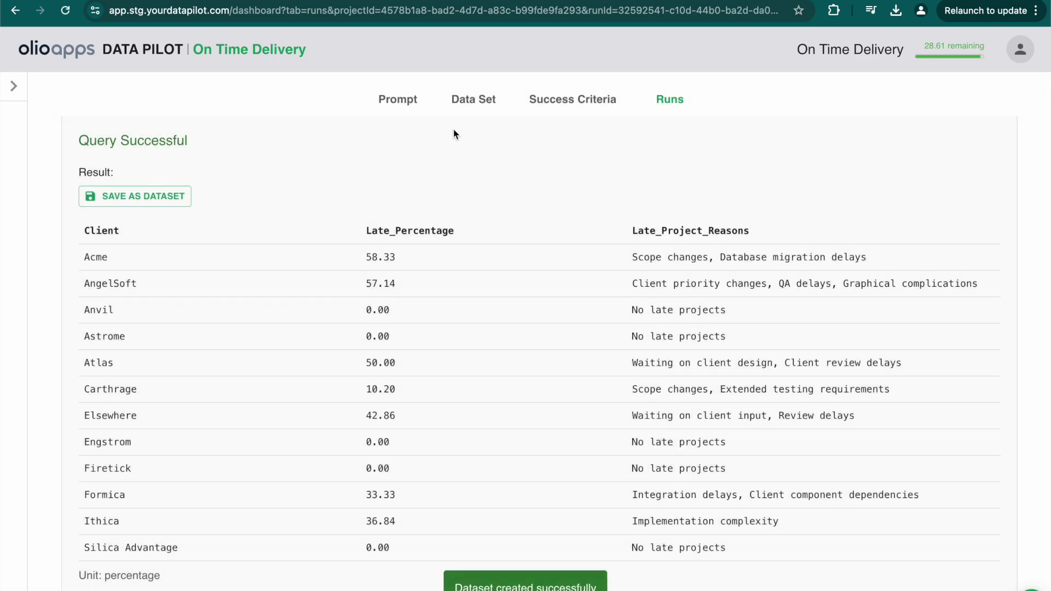
pyautogui.click(481, 100)
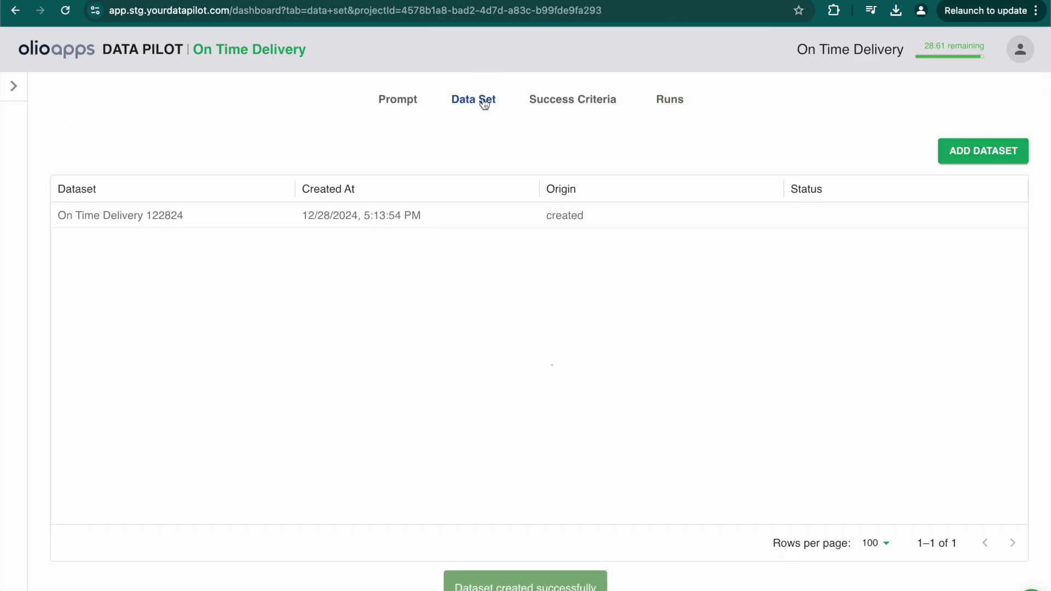
pyautogui.click(345, 224)
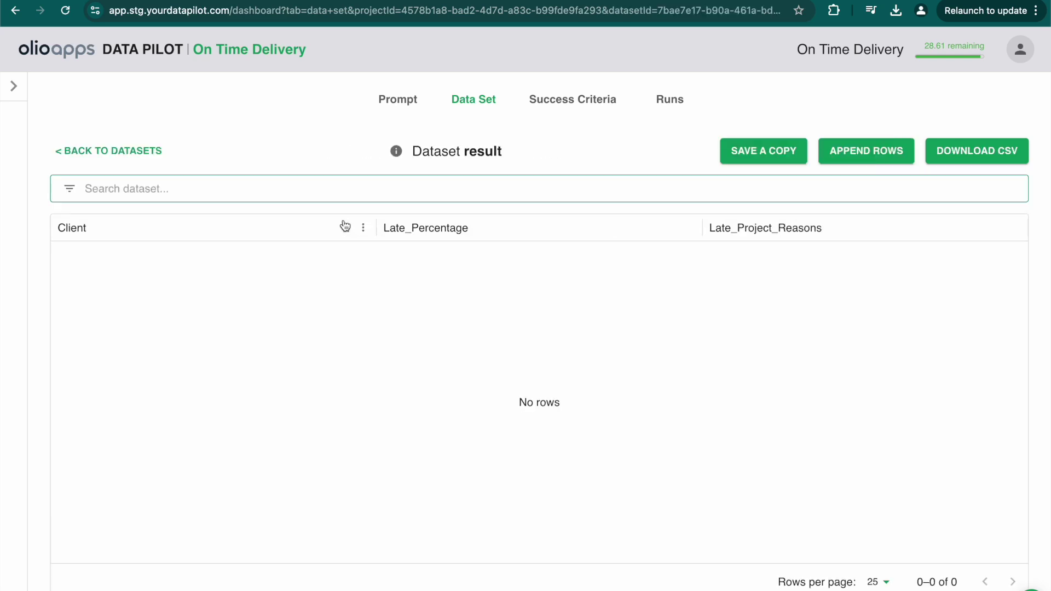